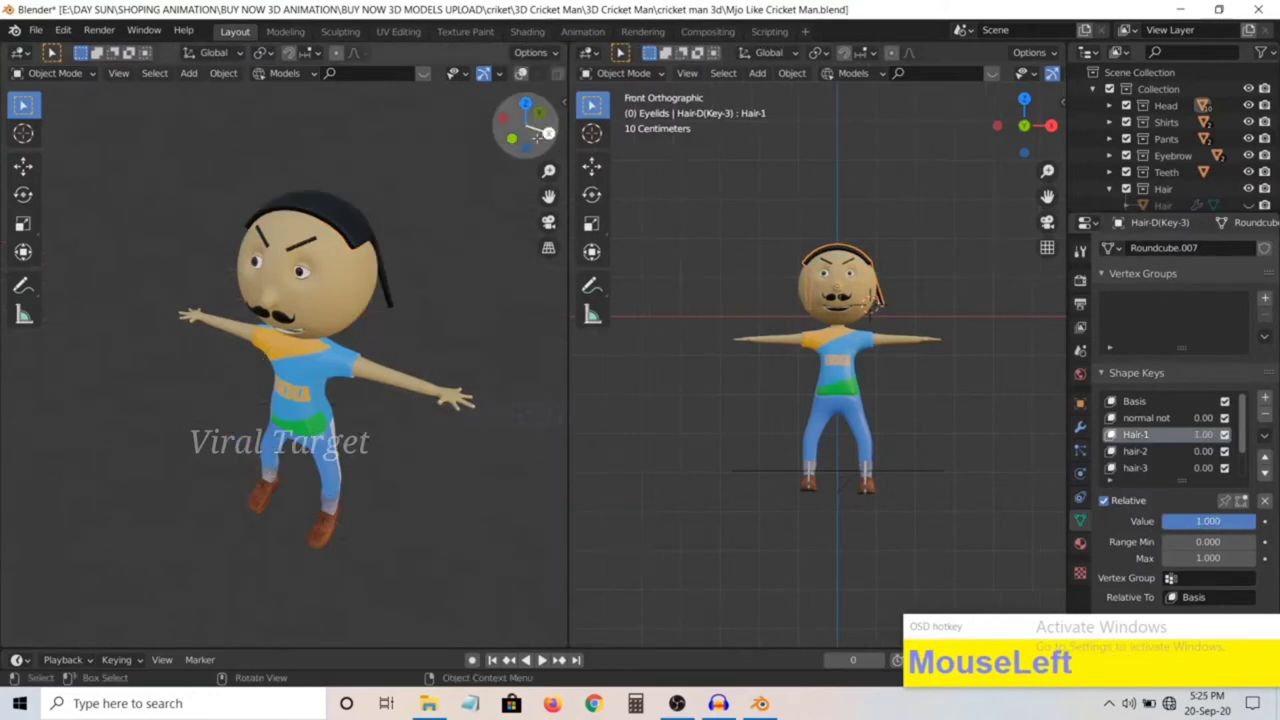
Reset the Hair-1 shape key to 0, and try the hair-2 shape key before returning it to 0.
drag(536, 138, 492, 140)
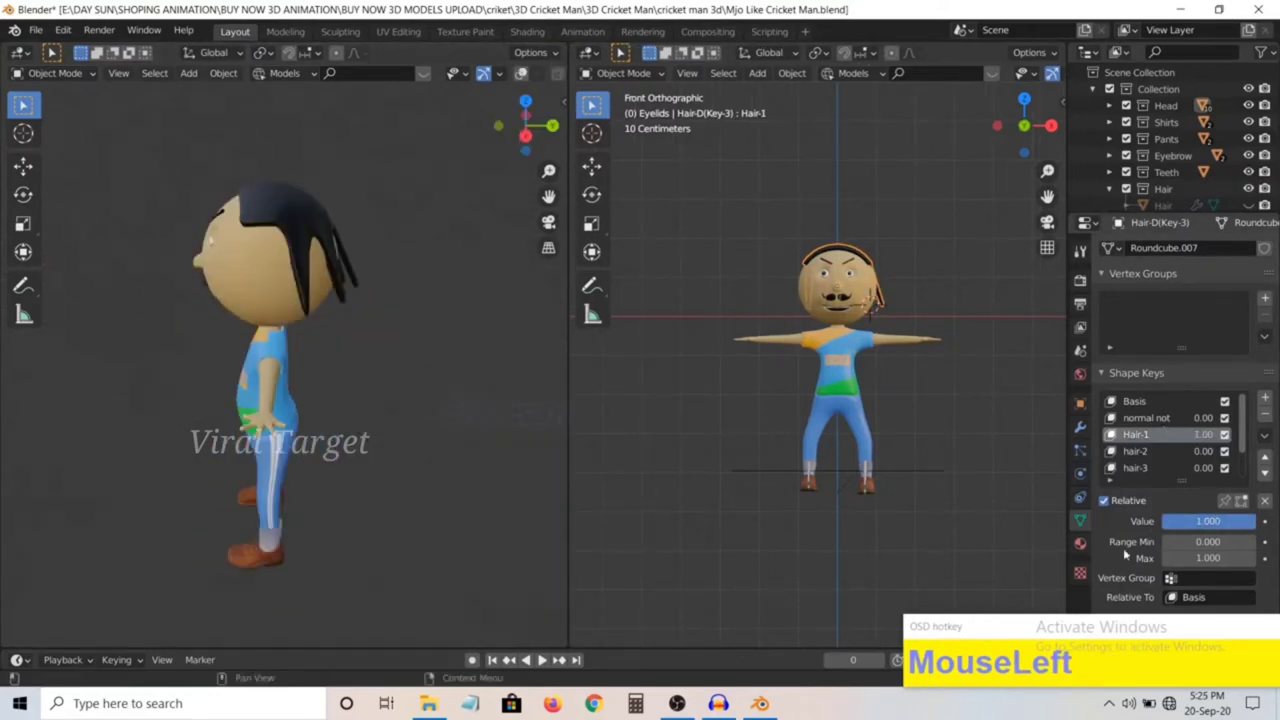
drag(1248, 521, 1160, 521)
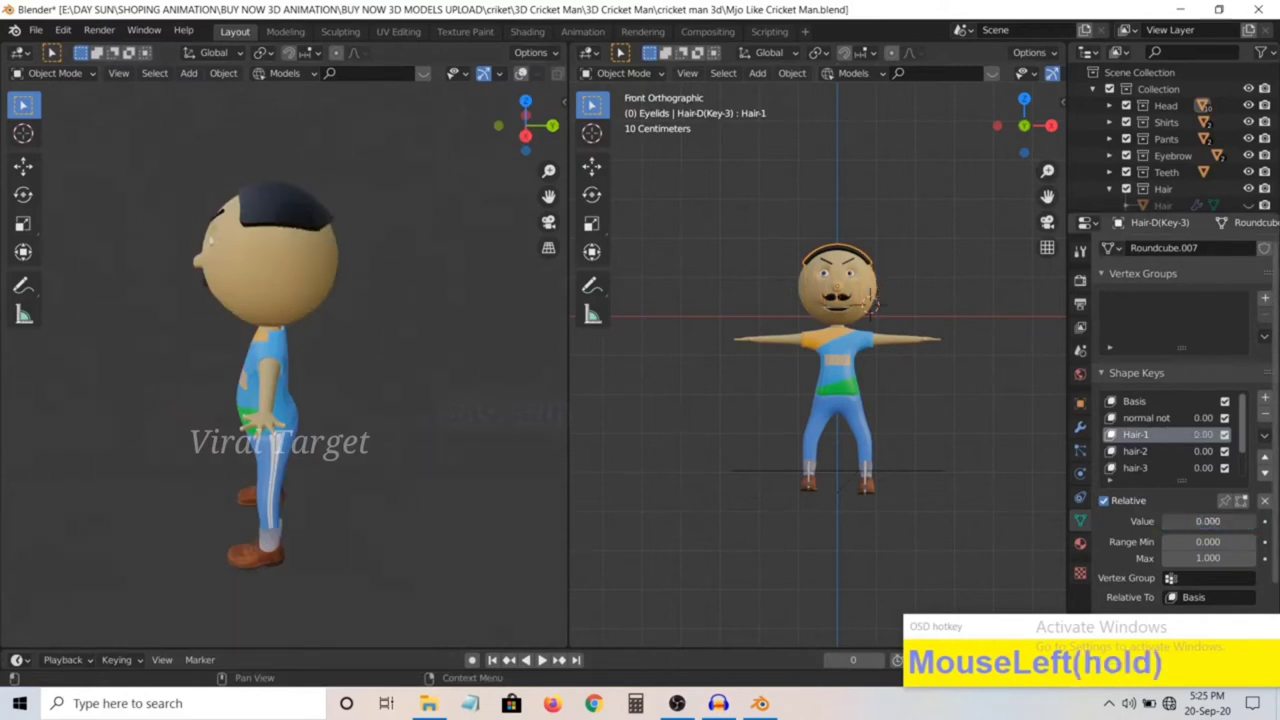
click(1141, 453)
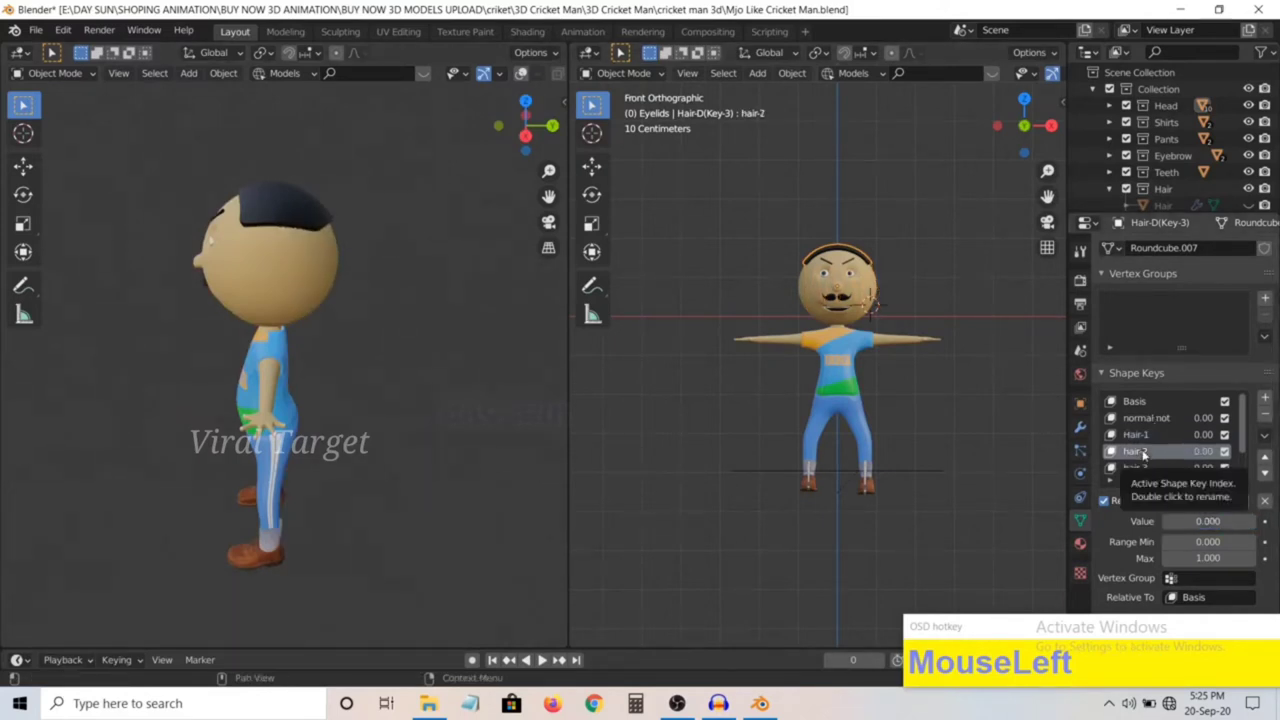
drag(1170, 521, 388, 330)
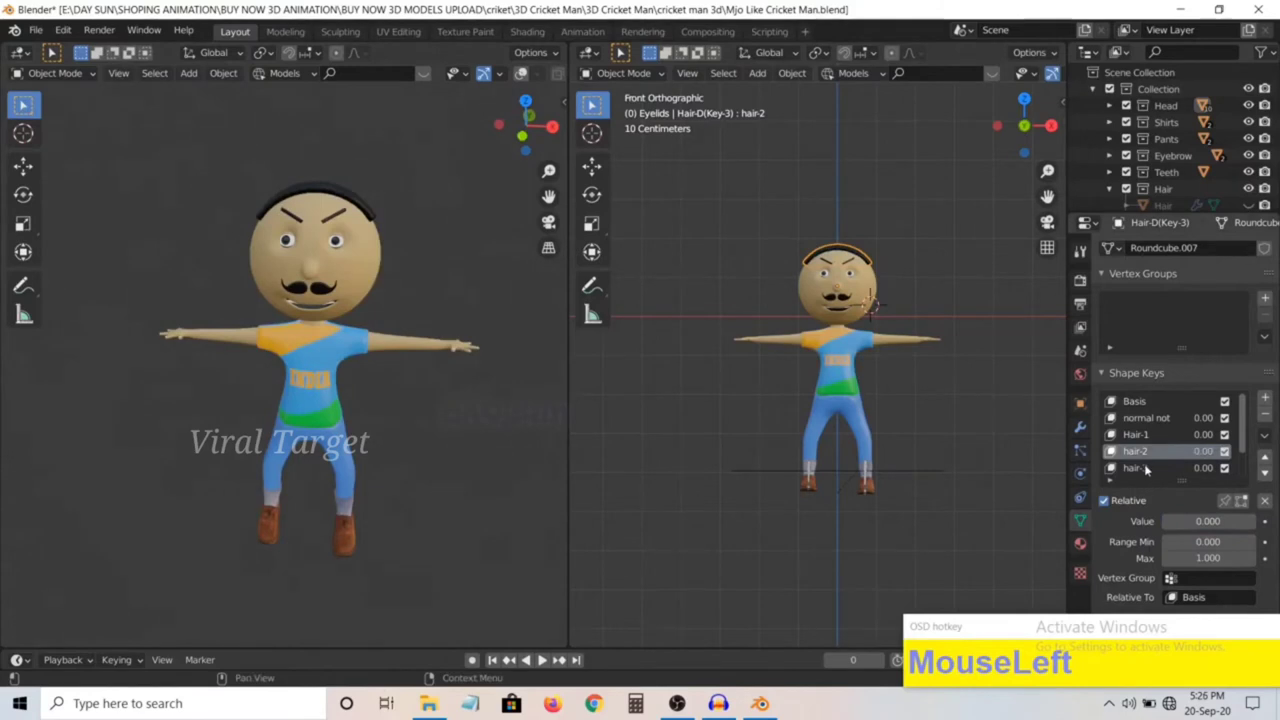
Preview the hair-3 shape key at value 1.000 from another angle, and set it back to 0.
click(1146, 468)
drag(1170, 526, 1260, 526)
drag(526, 126, 650, 126)
scroll(1160, 432, down, 1)
scroll(1160, 433, down, 1)
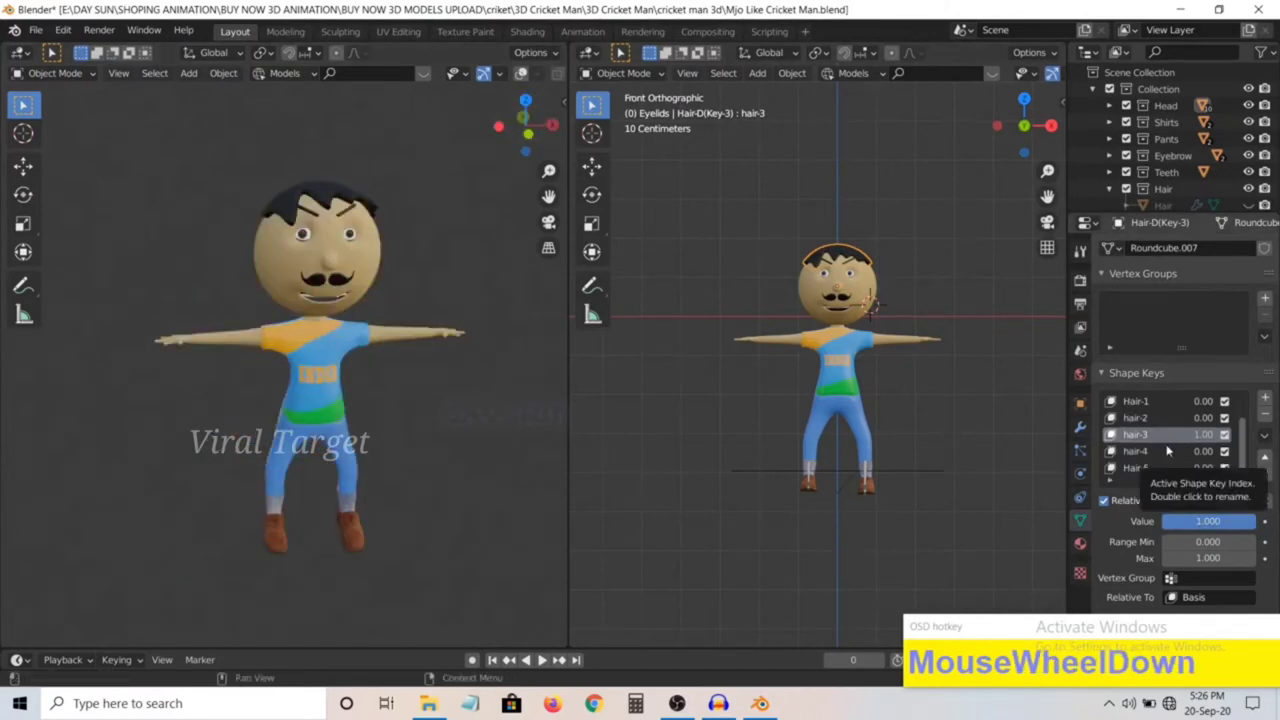
drag(1236, 521, 1151, 468)
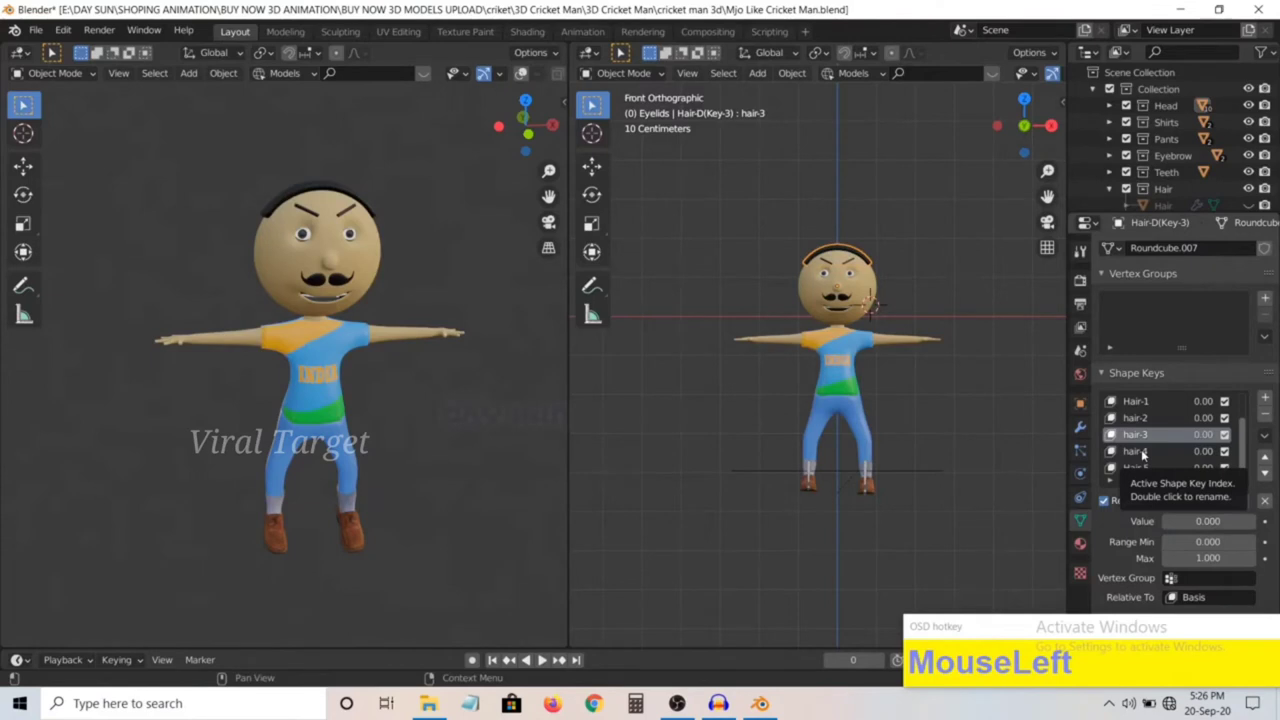
Preview the hair-4 shape key at value 1.000, and set it back to 0.
click(1144, 452)
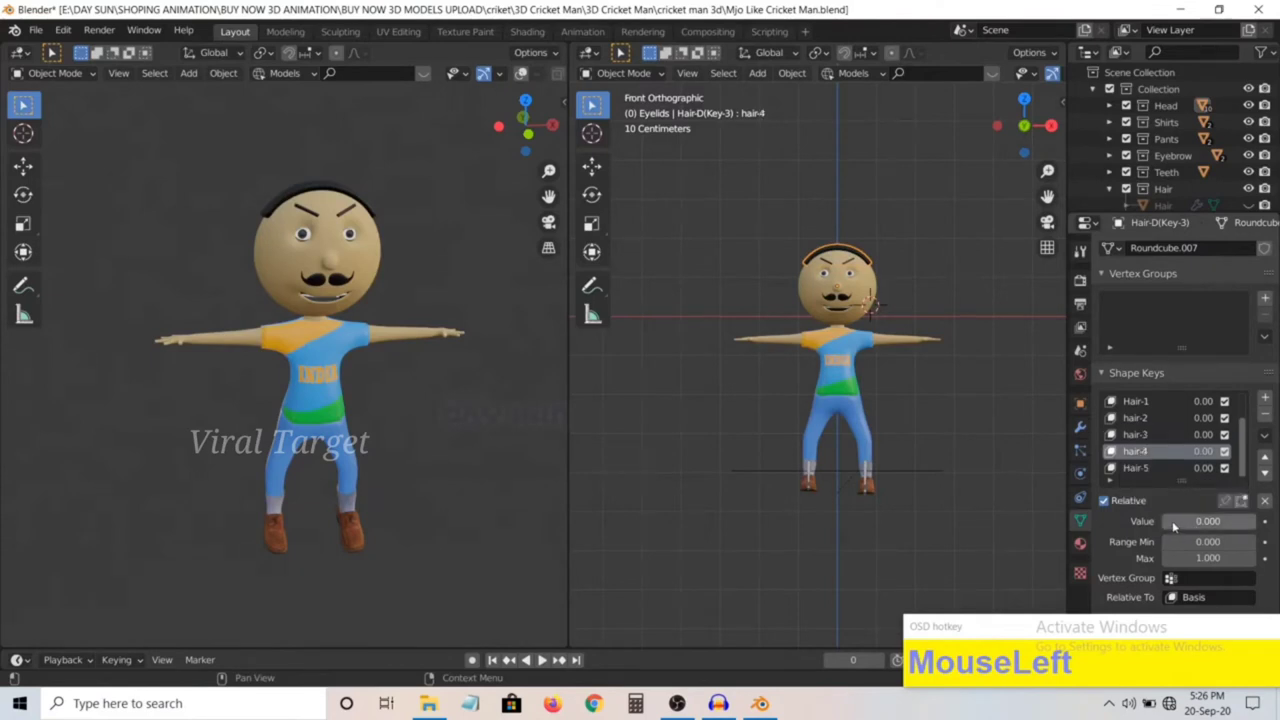
drag(1175, 527, 1250, 527)
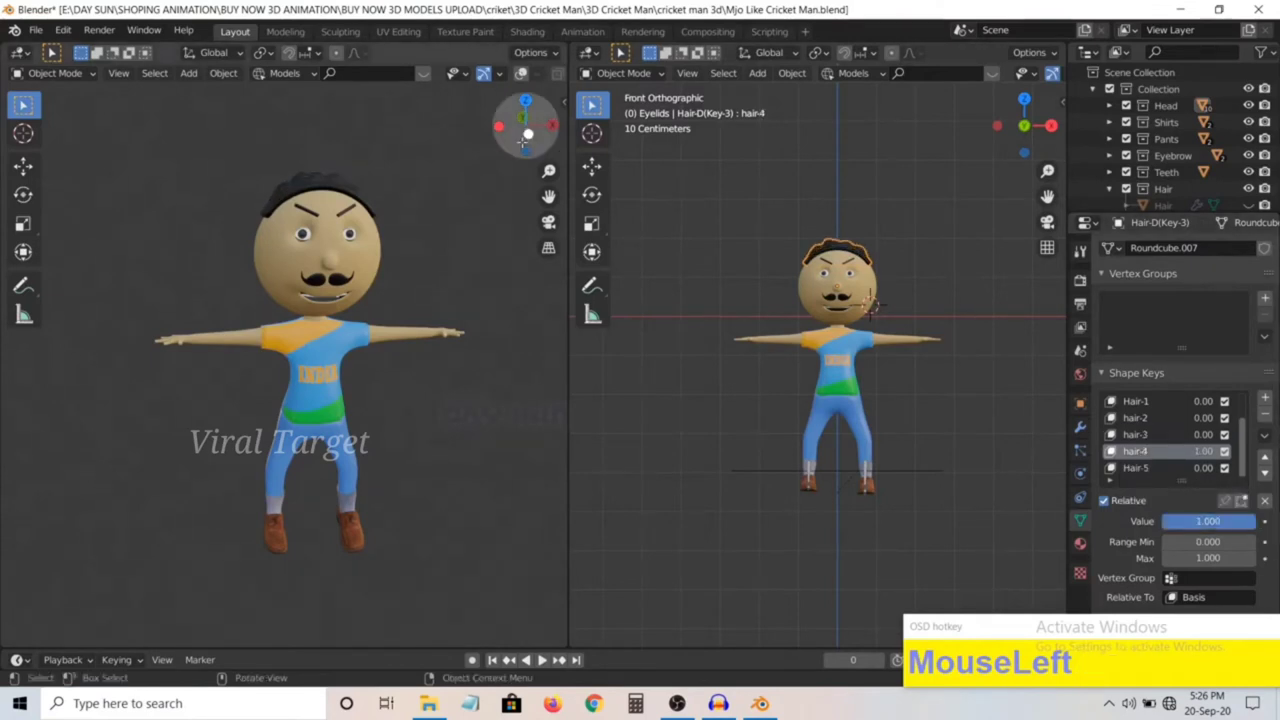
drag(523, 140, 514, 137)
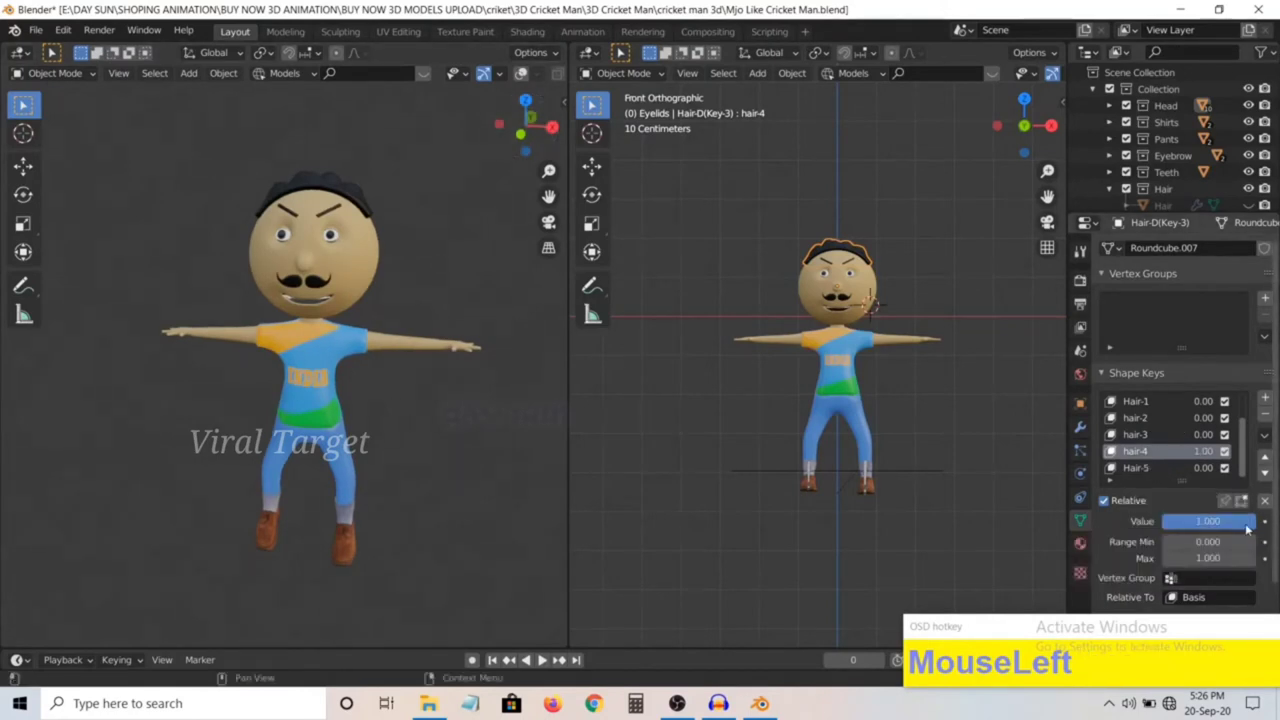
drag(1254, 521, 1163, 521)
Preview the Hair-5 shape key at value 1.000 on the character, and set it back to 0.
click(1143, 469)
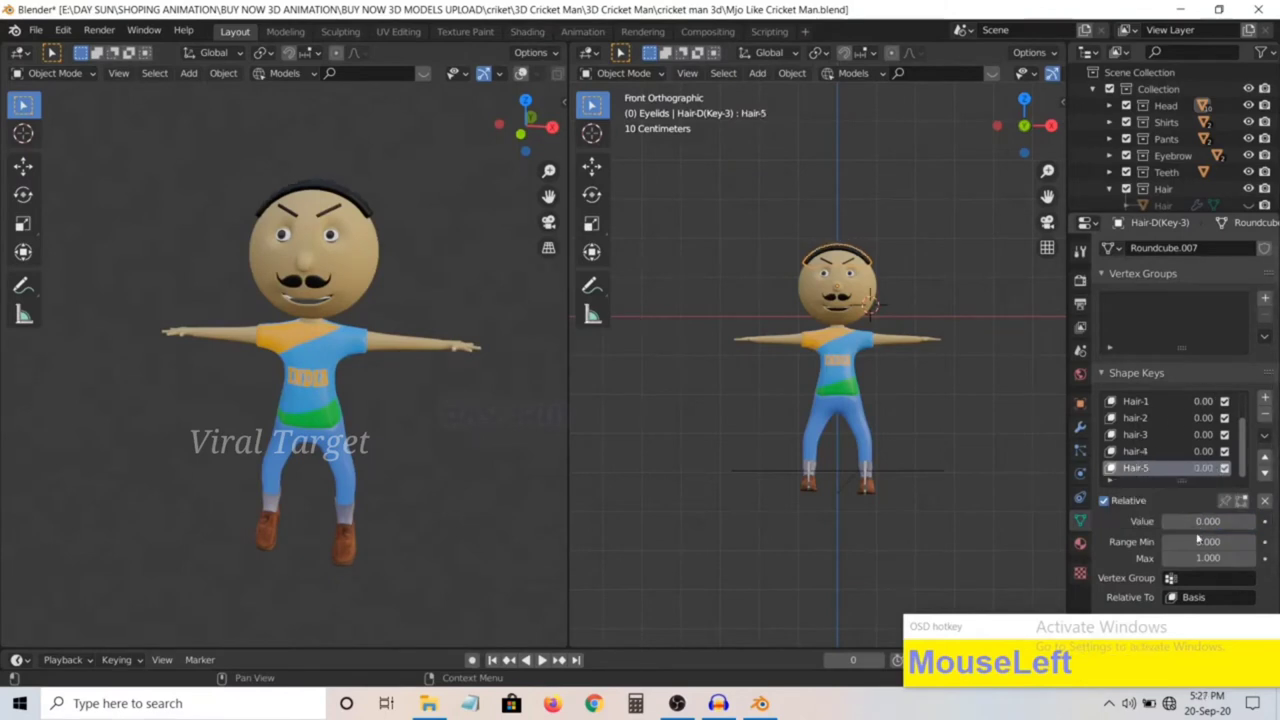
drag(1180, 521, 1260, 521)
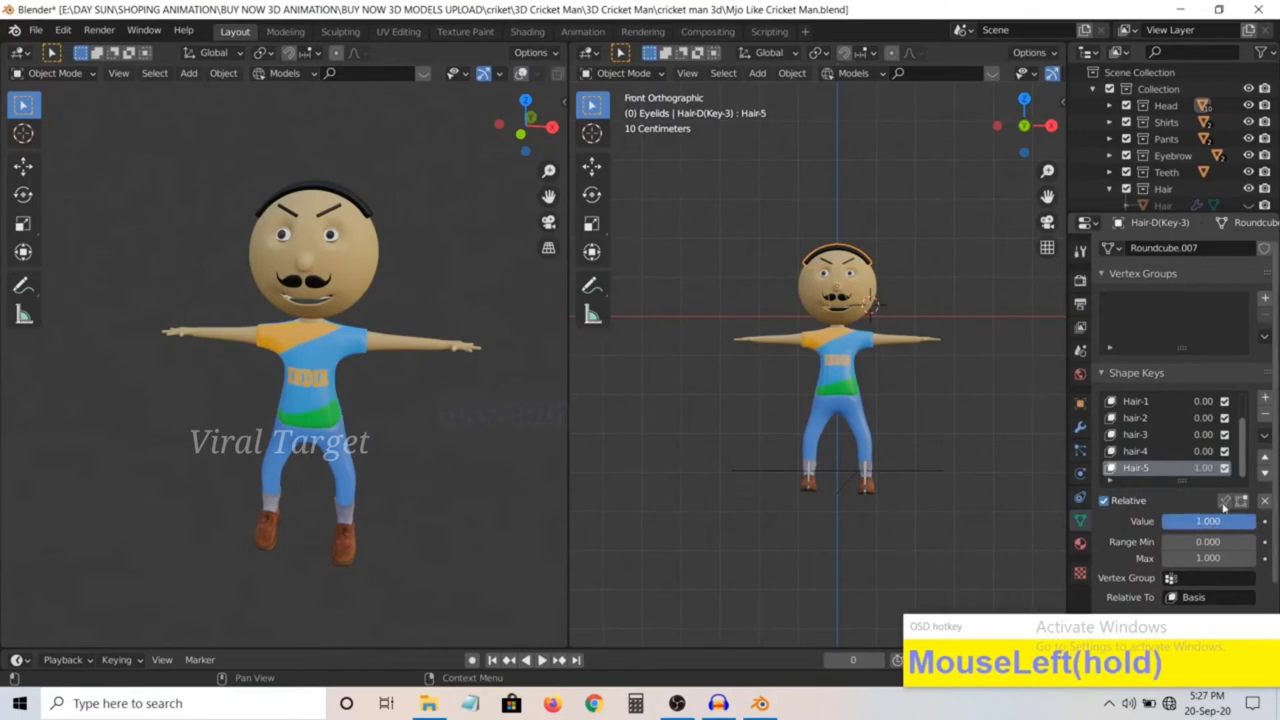
scroll(1145, 418, up, 1)
click(1145, 418)
mouse_move(525, 125)
mouse_down()
mouse_move(300, 127)
mouse_move(538, 122)
mouse_up()
scroll(1146, 471, down, 1)
click(1147, 470)
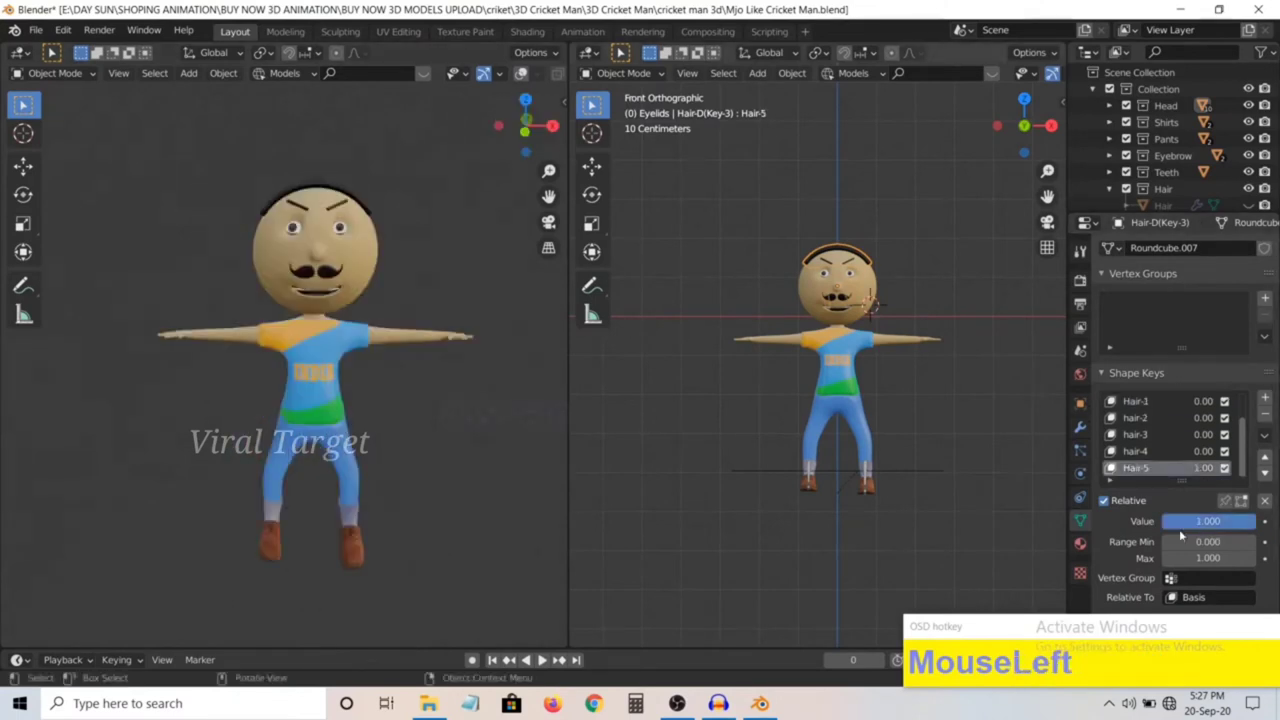
drag(1180, 523, 400, 394)
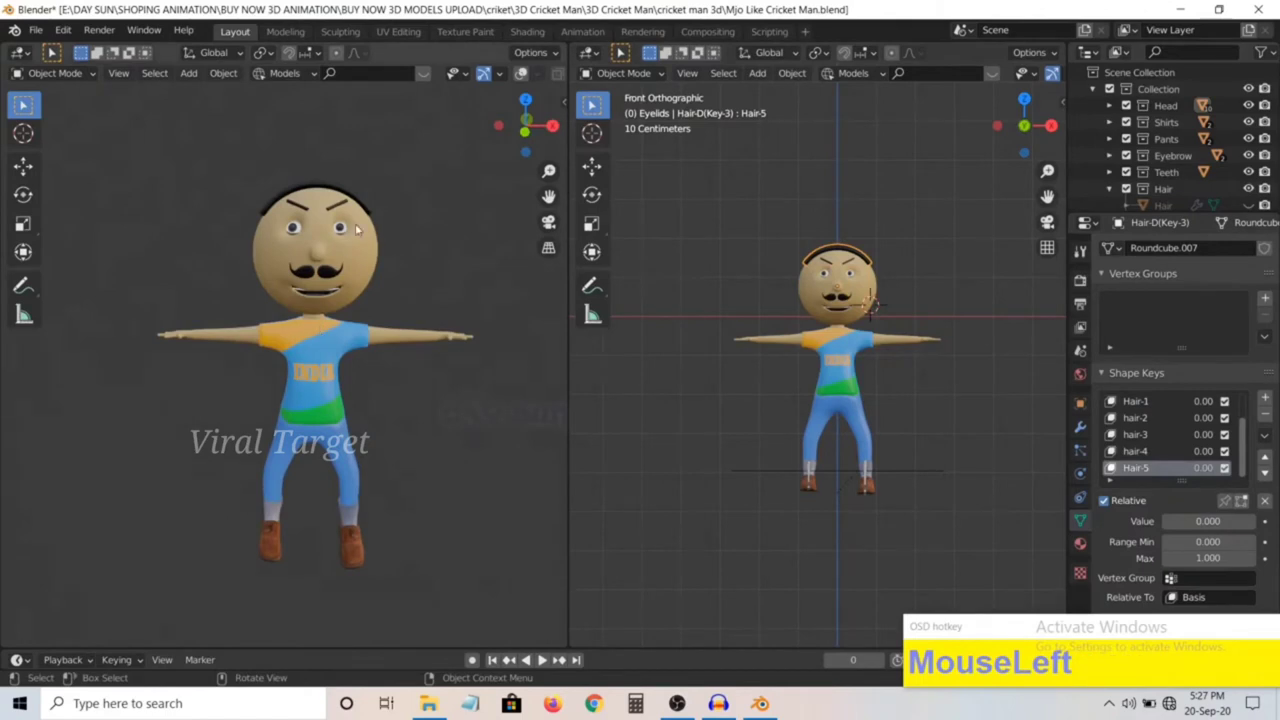
Hide the Hair-D(Key-3) object and show the Hair-C object in its place.
drag(525, 125, 680, 124)
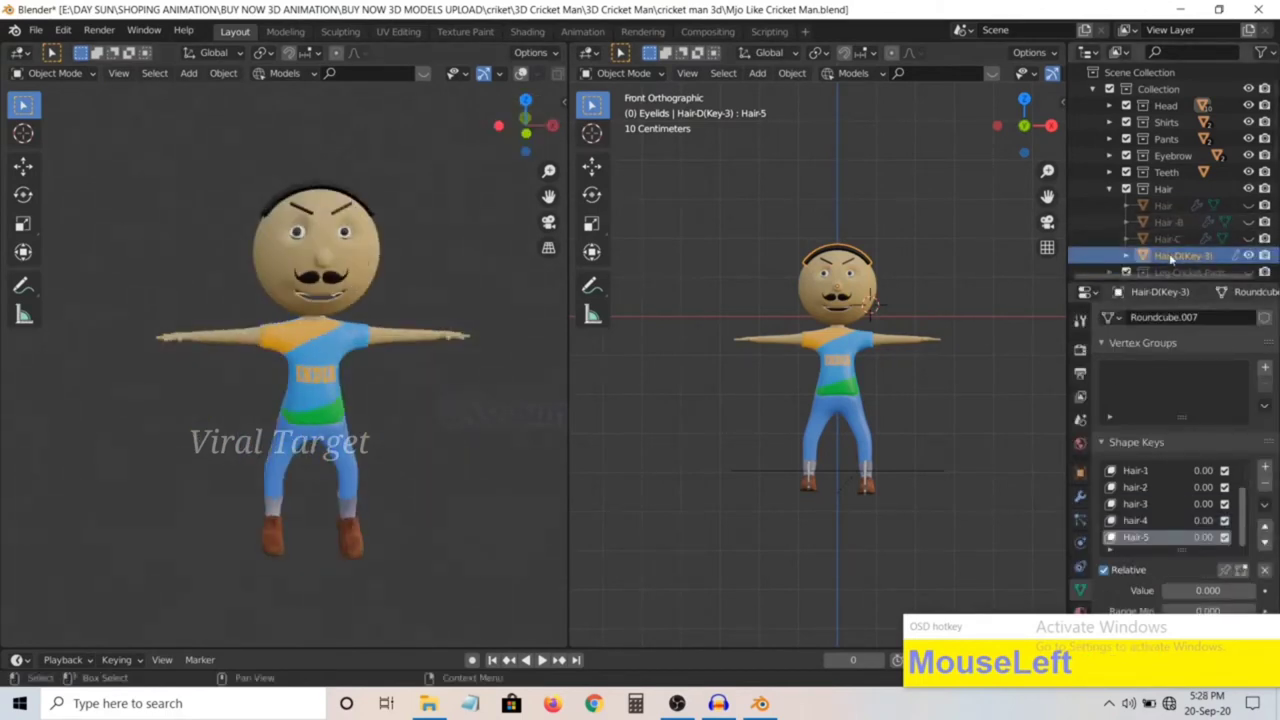
click(1249, 256)
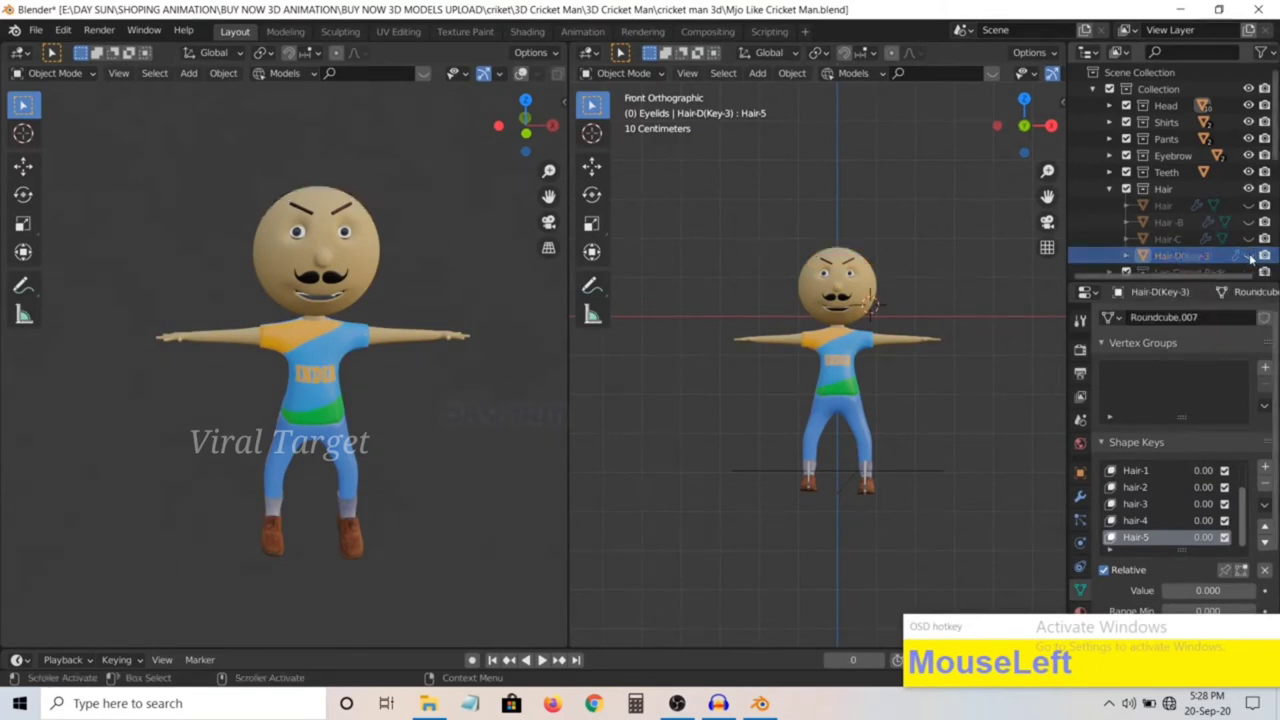
drag(1024, 125, 825, 262)
drag(1022, 168, 1024, 125)
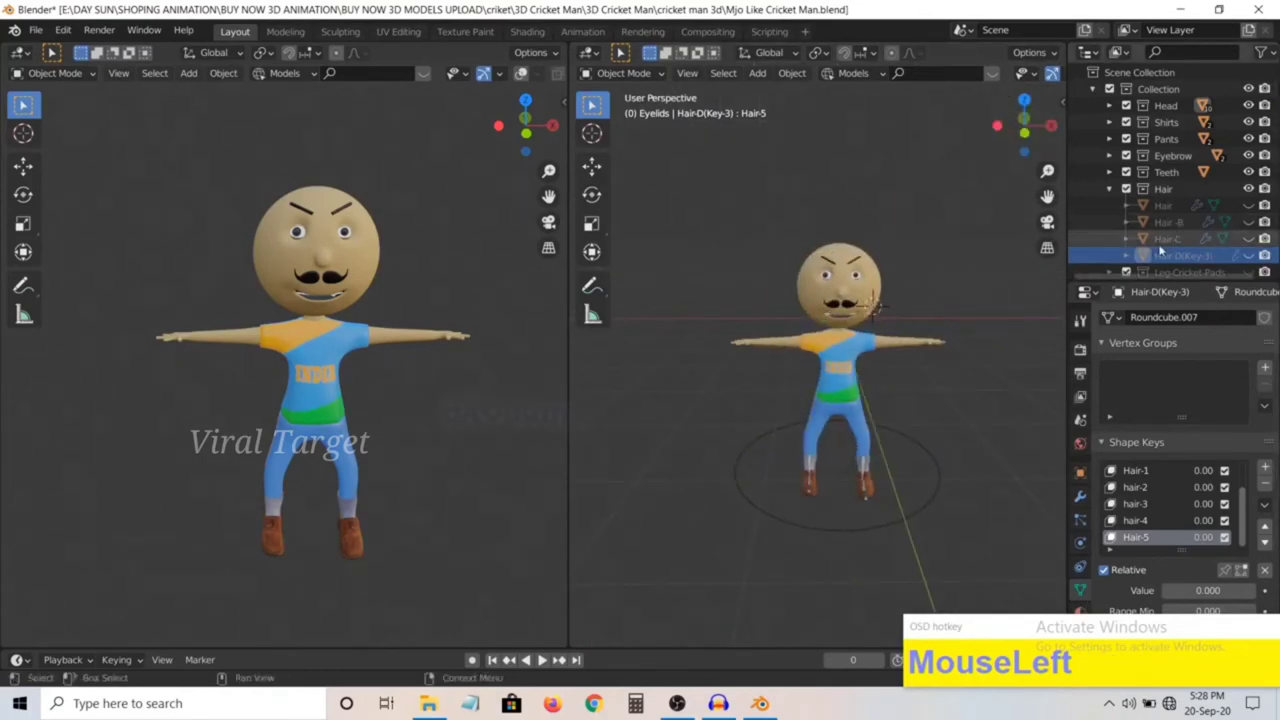
click(1248, 239)
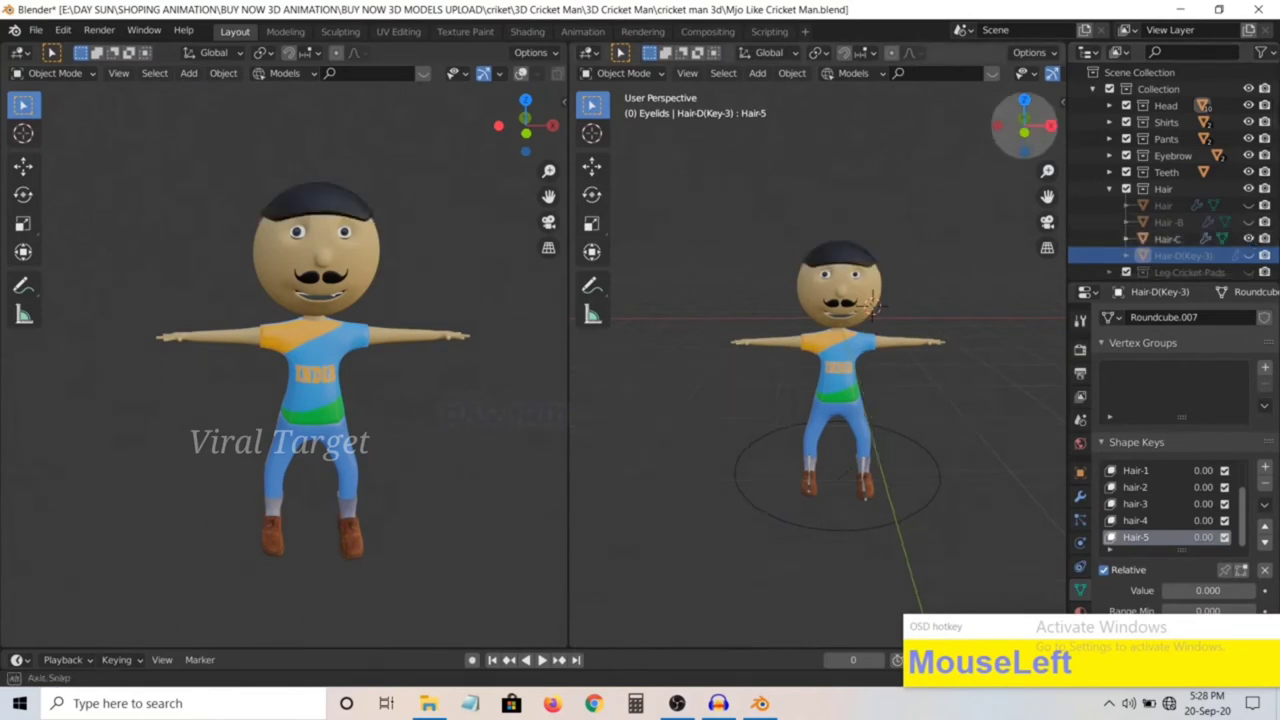
Select the Hair-C hair on the character's head and display its full list of shape keys.
drag(1040, 130, 1025, 244)
scroll(1027, 240, up, 1)
drag(1047, 197, 1012, 214)
click(849, 228)
drag(1125, 282, 1125, 183)
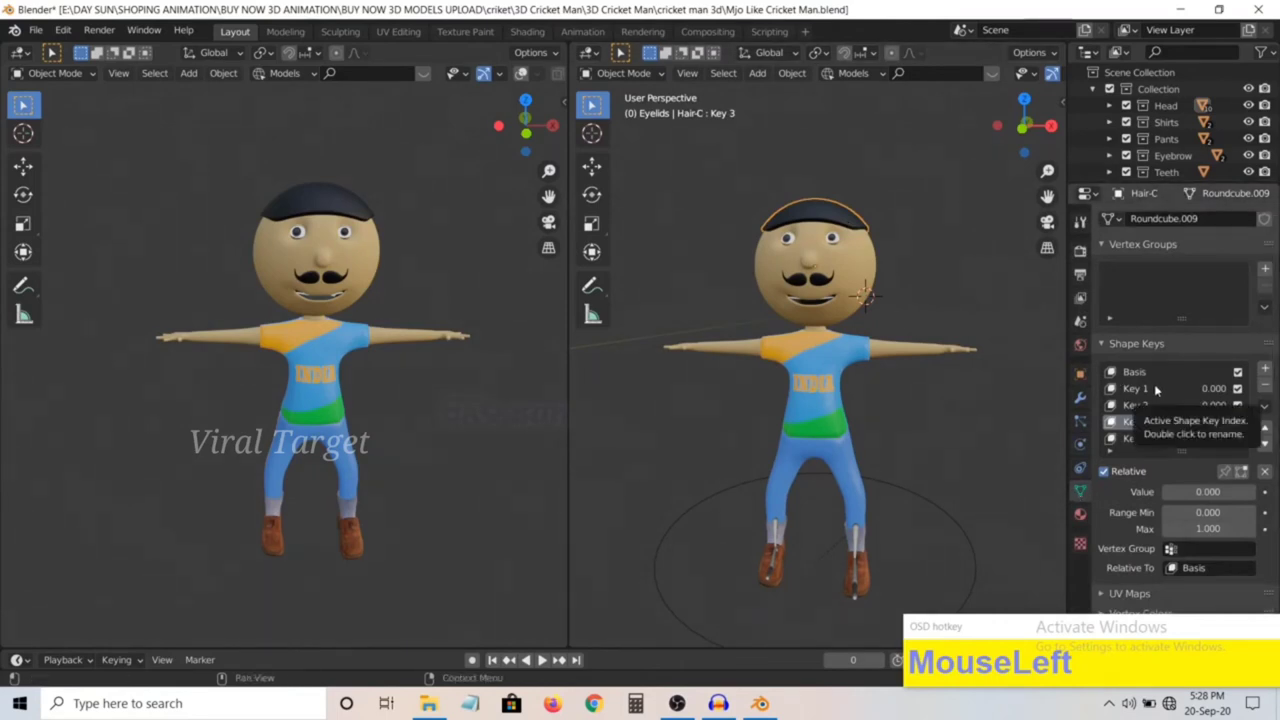
scroll(1155, 385, down, 2)
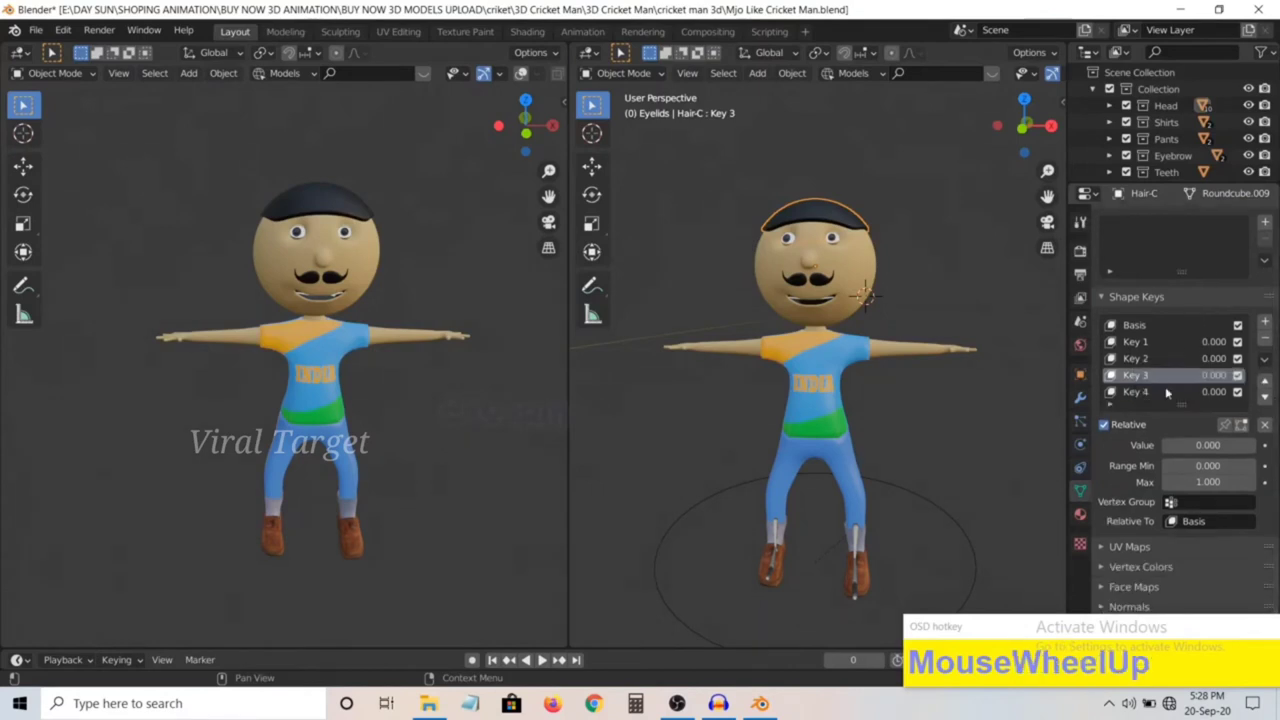
Preview the Key 2 shape key of Hair-C by raising its value, and set it back to 0.
click(1148, 359)
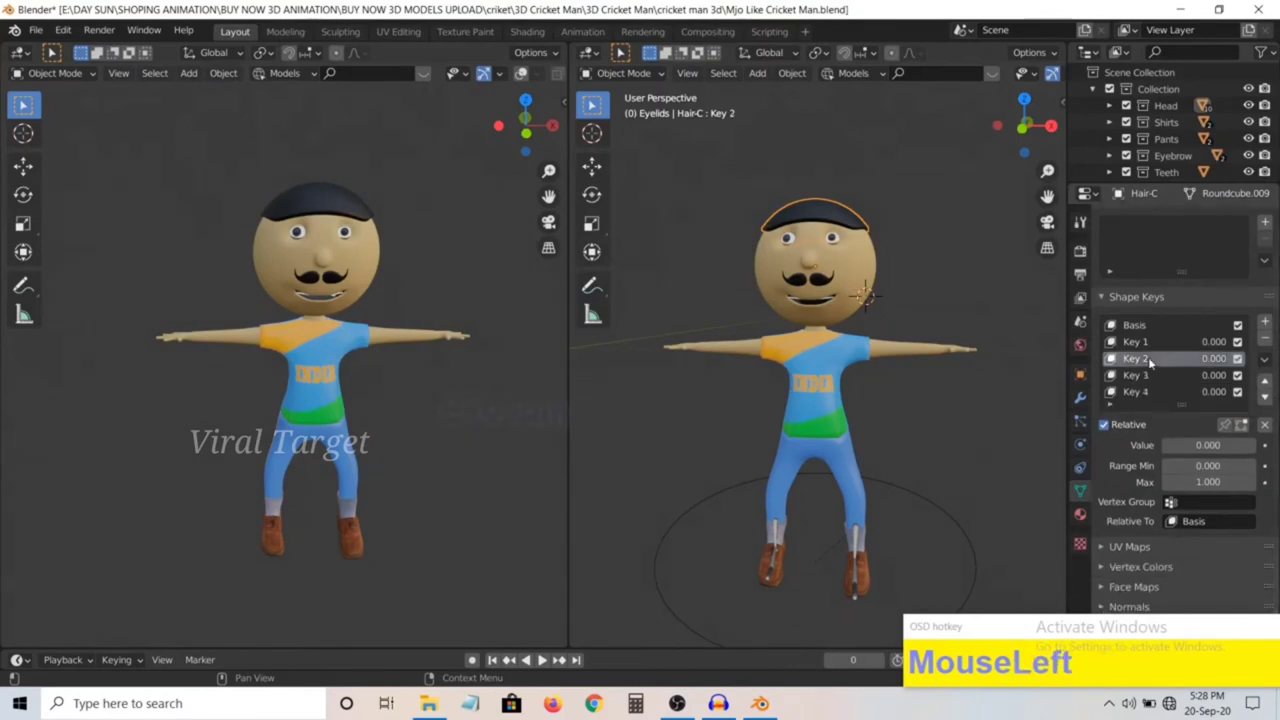
drag(1181, 451, 1275, 451)
scroll(525, 131, down, 1)
drag(525, 131, 480, 132)
drag(1208, 445, 1025, 440)
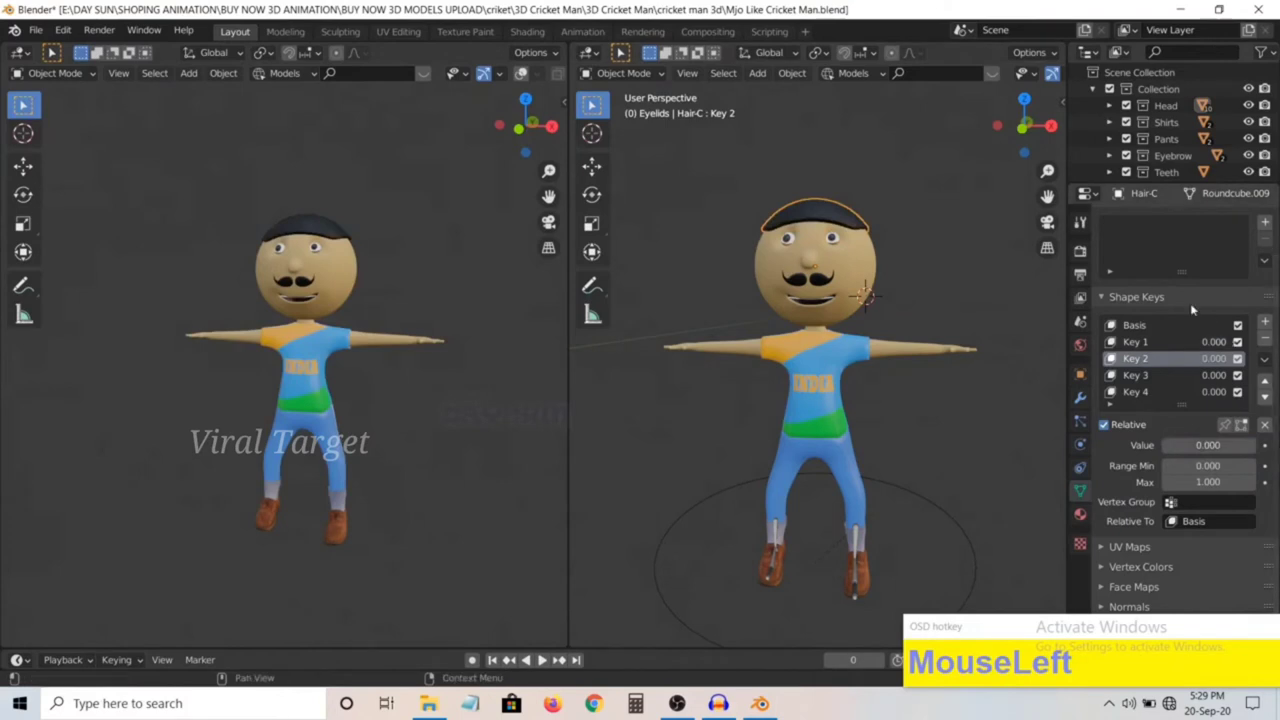
Preview the Key 3 shape key of Hair-C at value 1.000, and set it back to 0.
click(1145, 379)
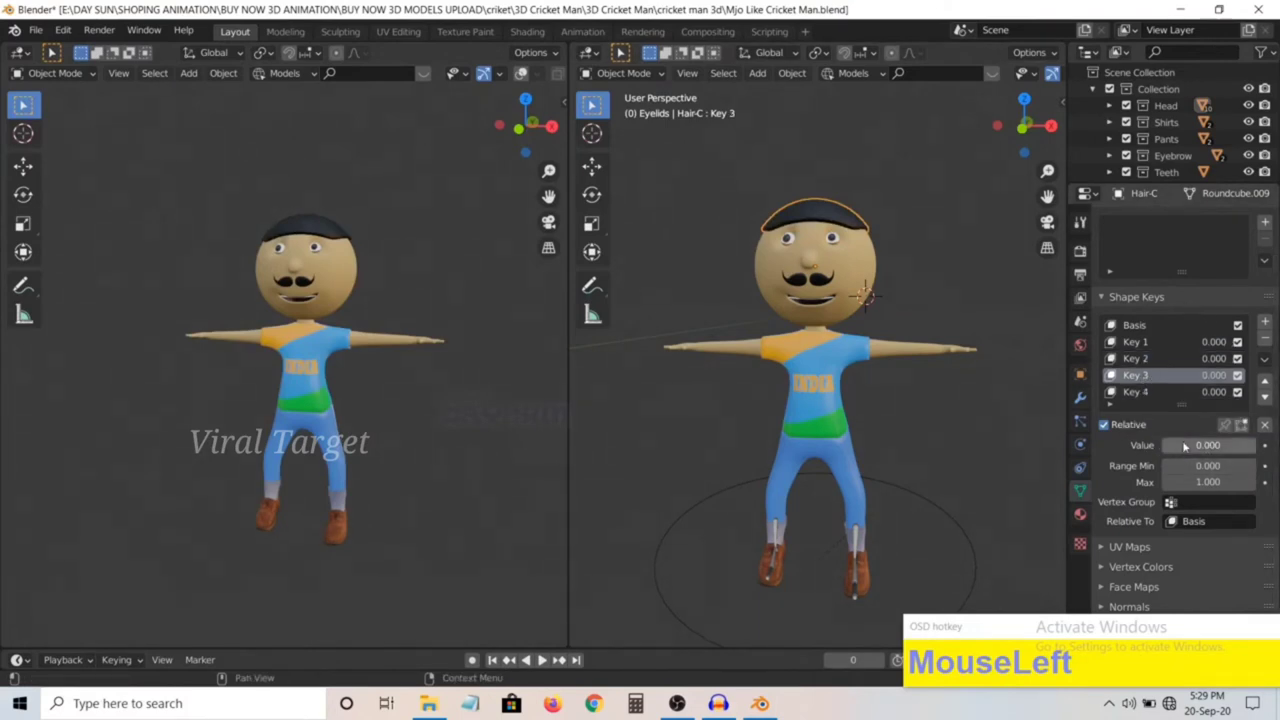
drag(1175, 447, 1255, 447)
mouse_move(1025, 125)
mouse_down()
mouse_move(970, 128)
mouse_move(1045, 125)
mouse_up()
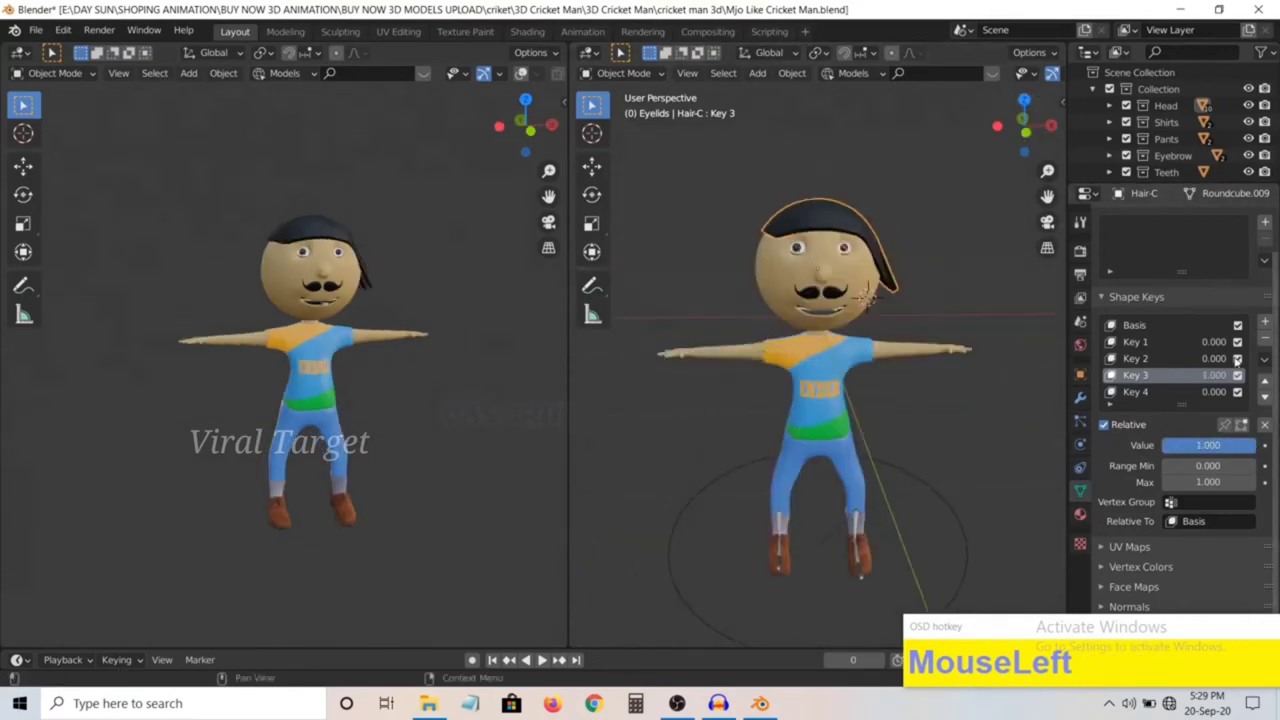
drag(1193, 445, 1097, 445)
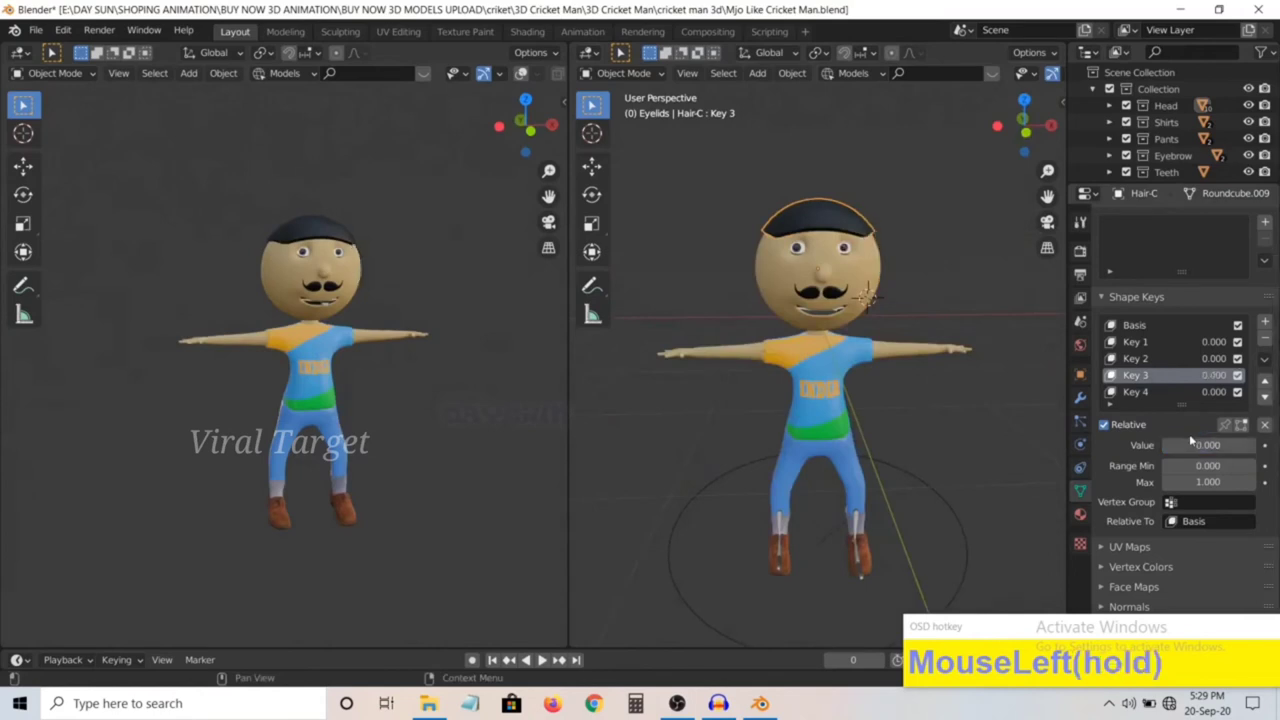
Preview the Key 4 shape key of Hair-C at value 1.000, and set it back to 0.
click(1147, 392)
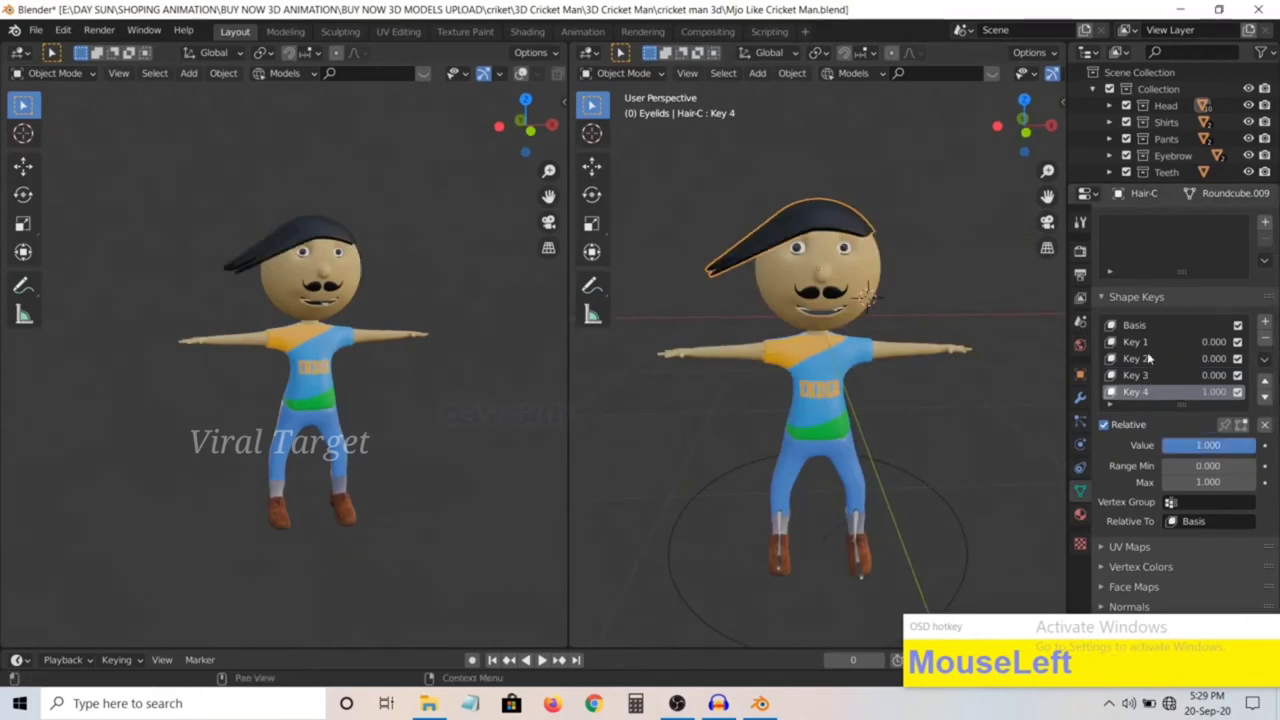
drag(1024, 128, 945, 135)
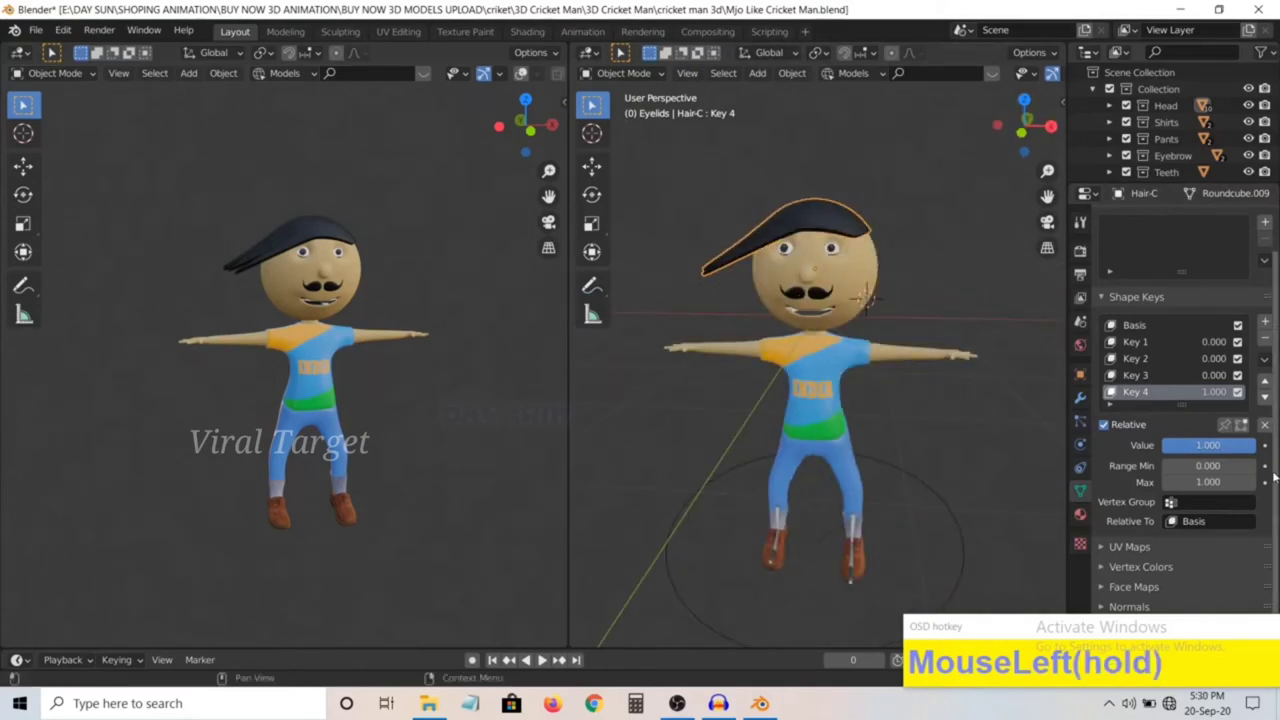
drag(1208, 445, 1172, 445)
scroll(1177, 370, down, 1)
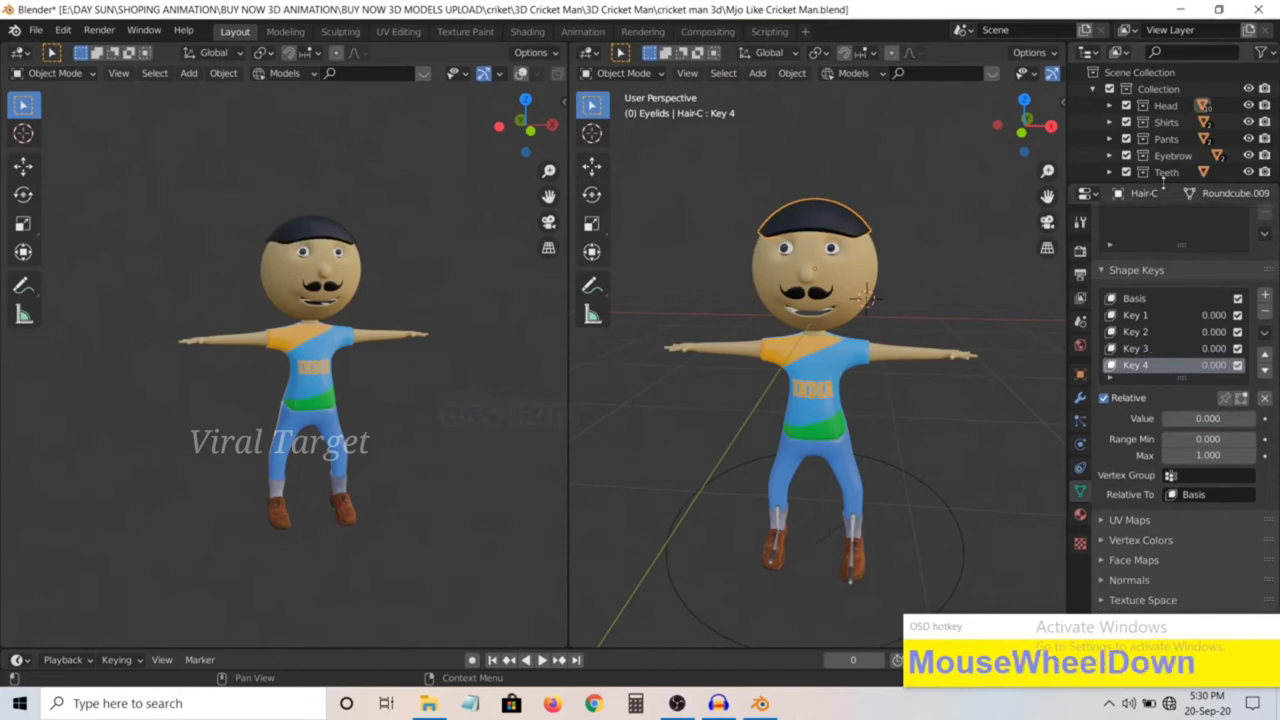
Hide Hair-C and show the Hair-B hairstyle on the character instead.
drag(1164, 186, 1164, 316)
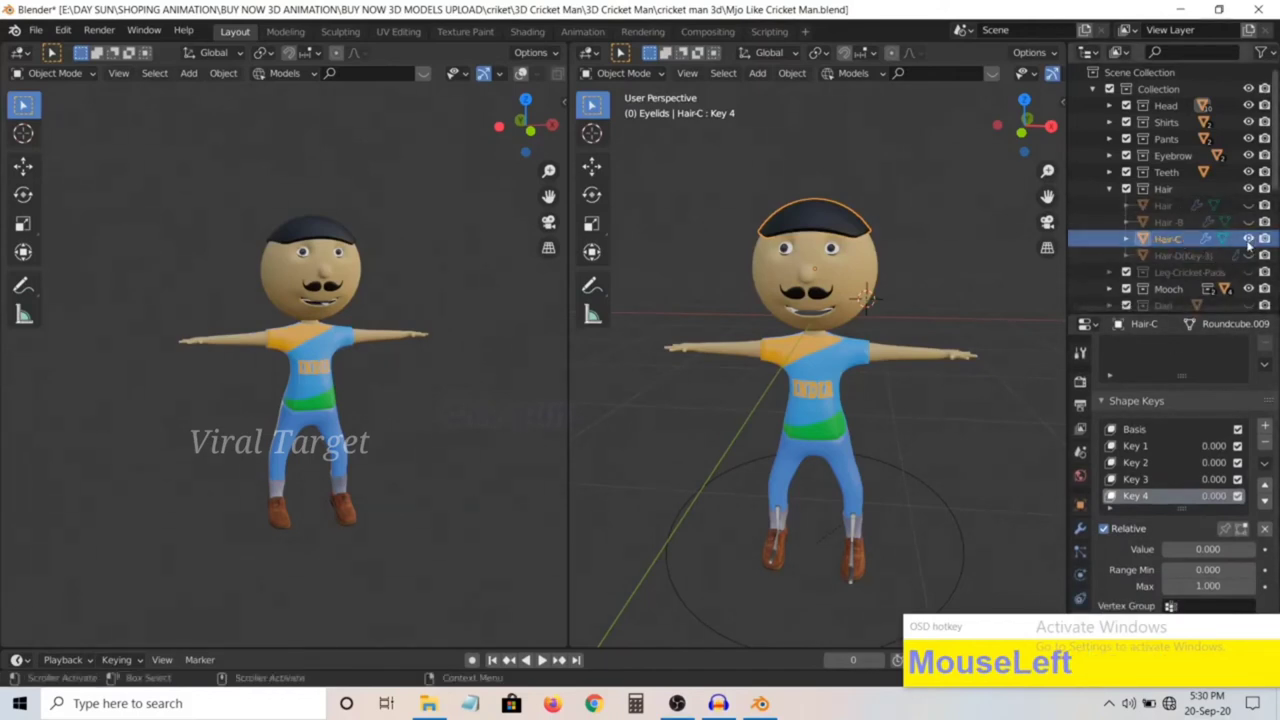
click(1248, 240)
click(1248, 223)
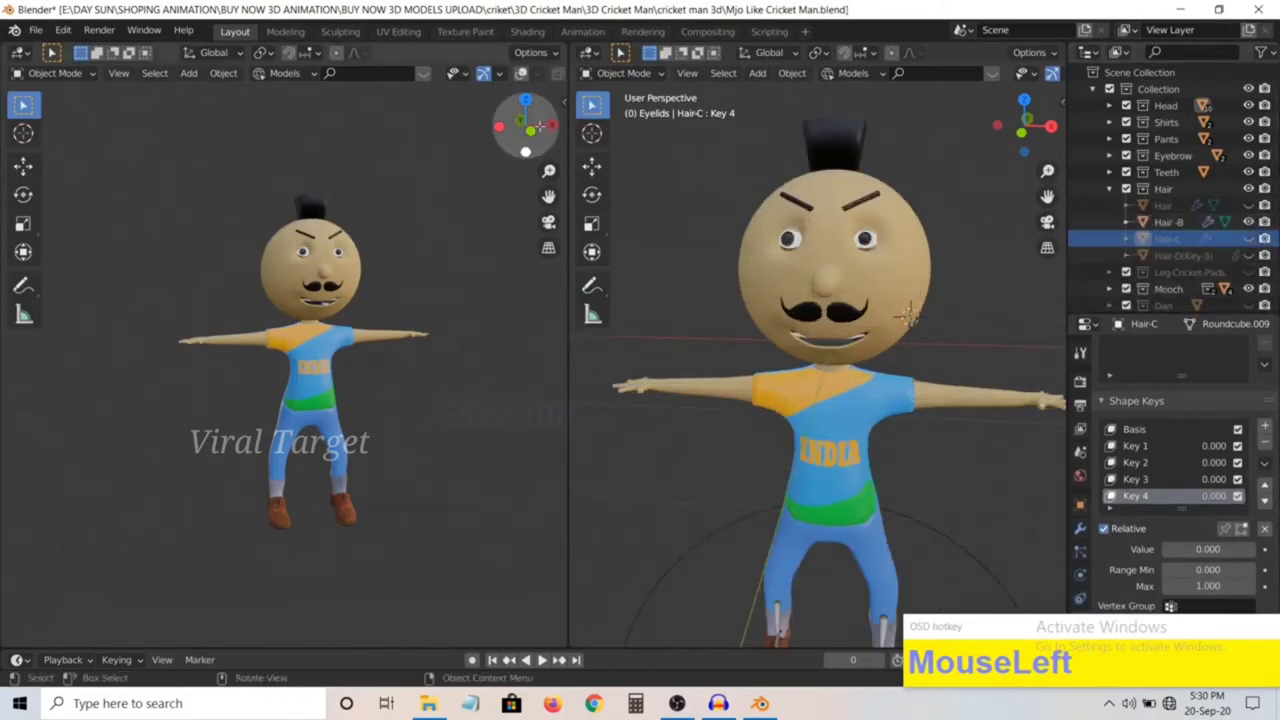
drag(528, 128, 365, 135)
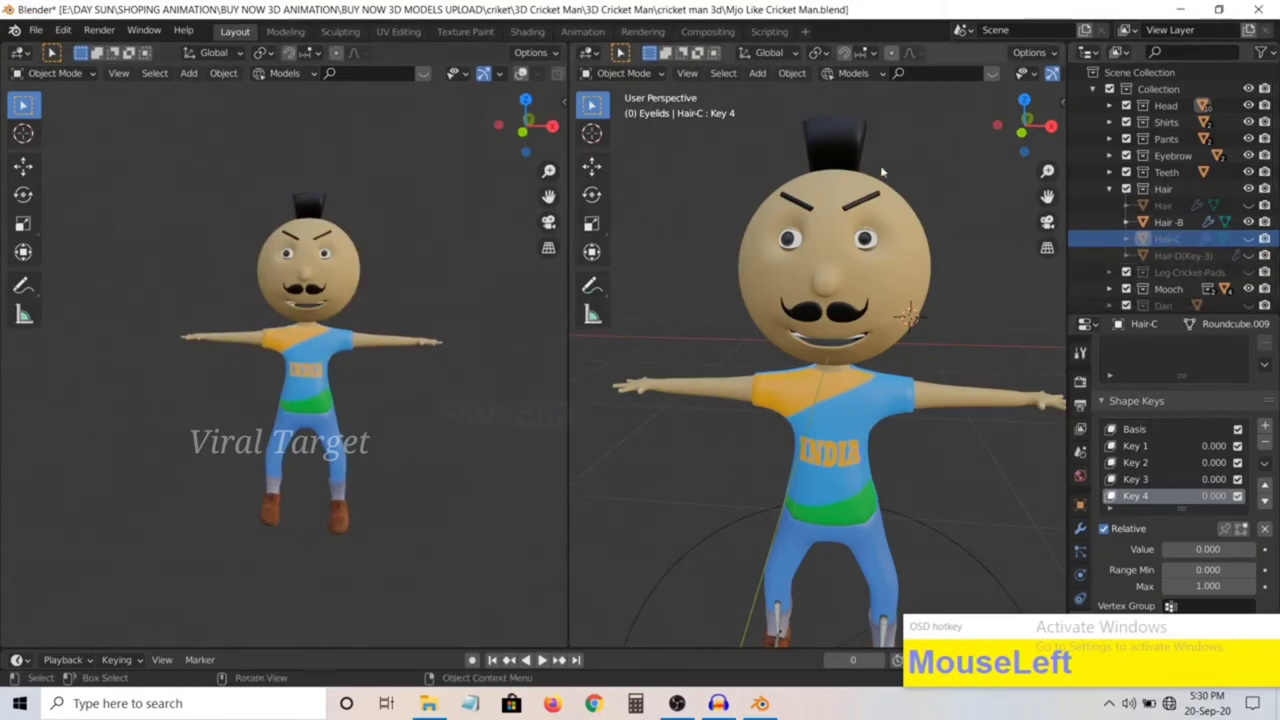
Hide the Hair-B object, show Hair-C again, and select Hair-C on the character's head.
click(1168, 221)
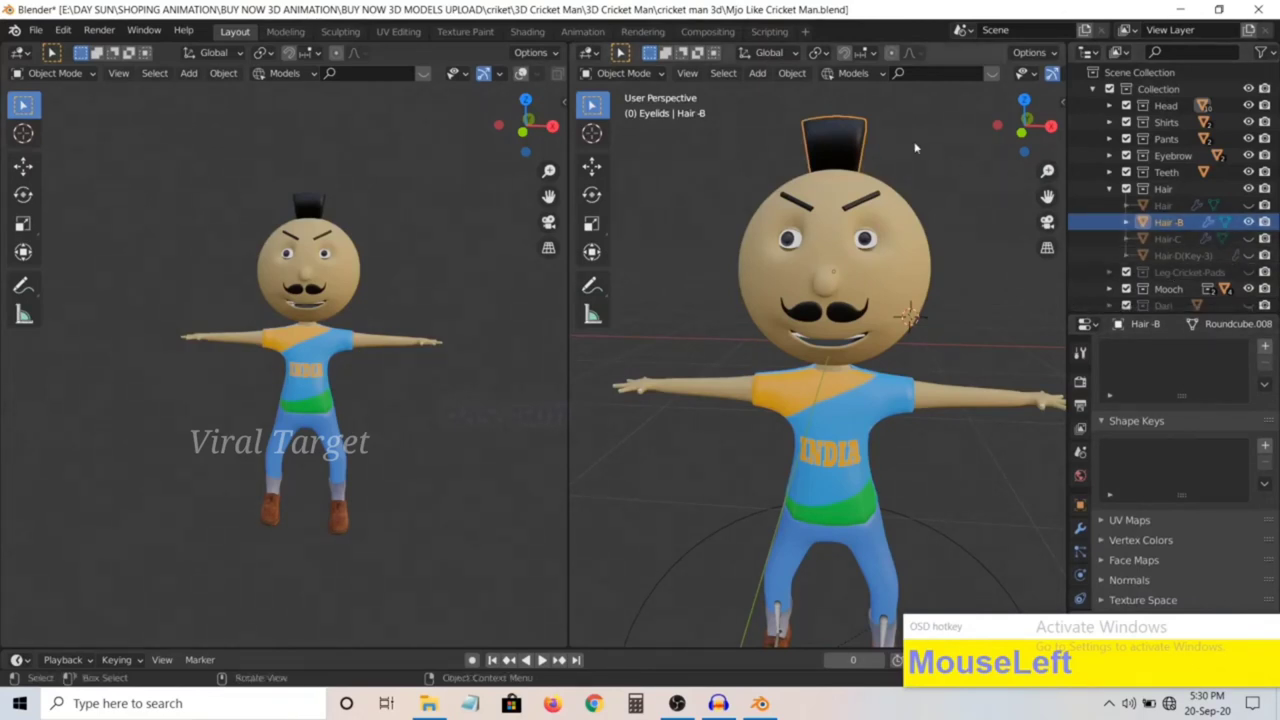
click(1248, 222)
click(1248, 239)
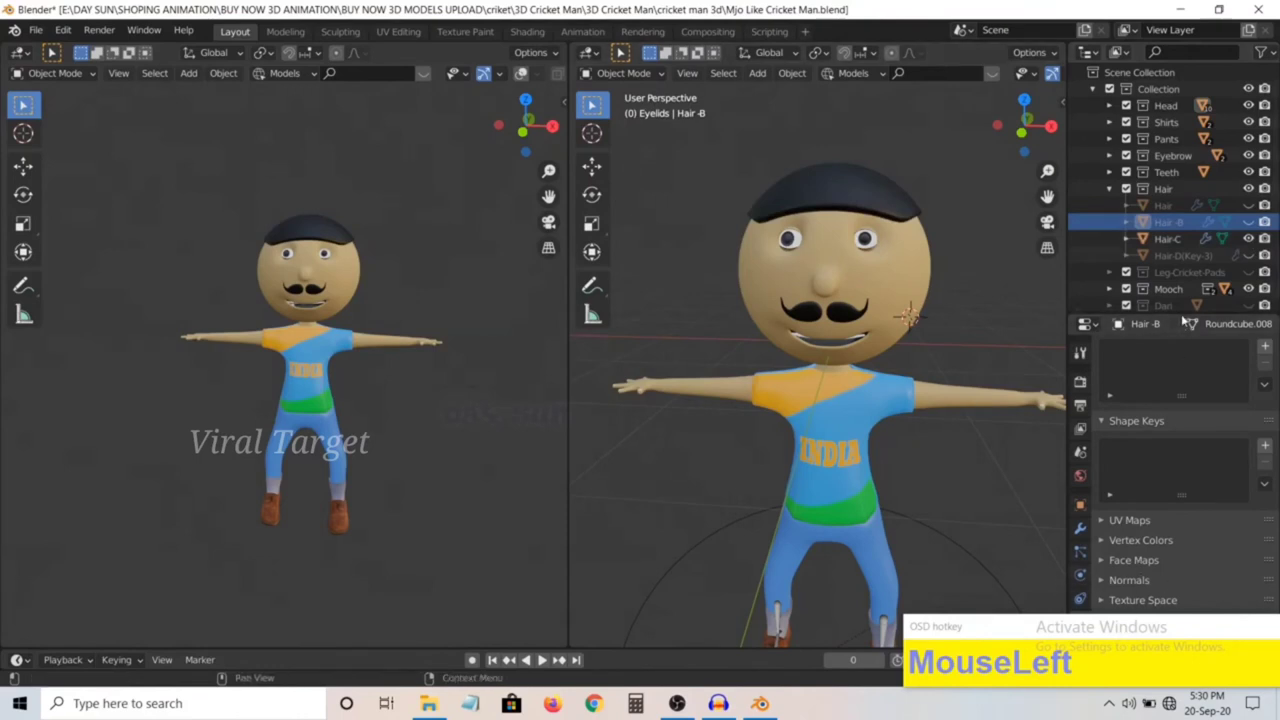
drag(1182, 316, 1178, 236)
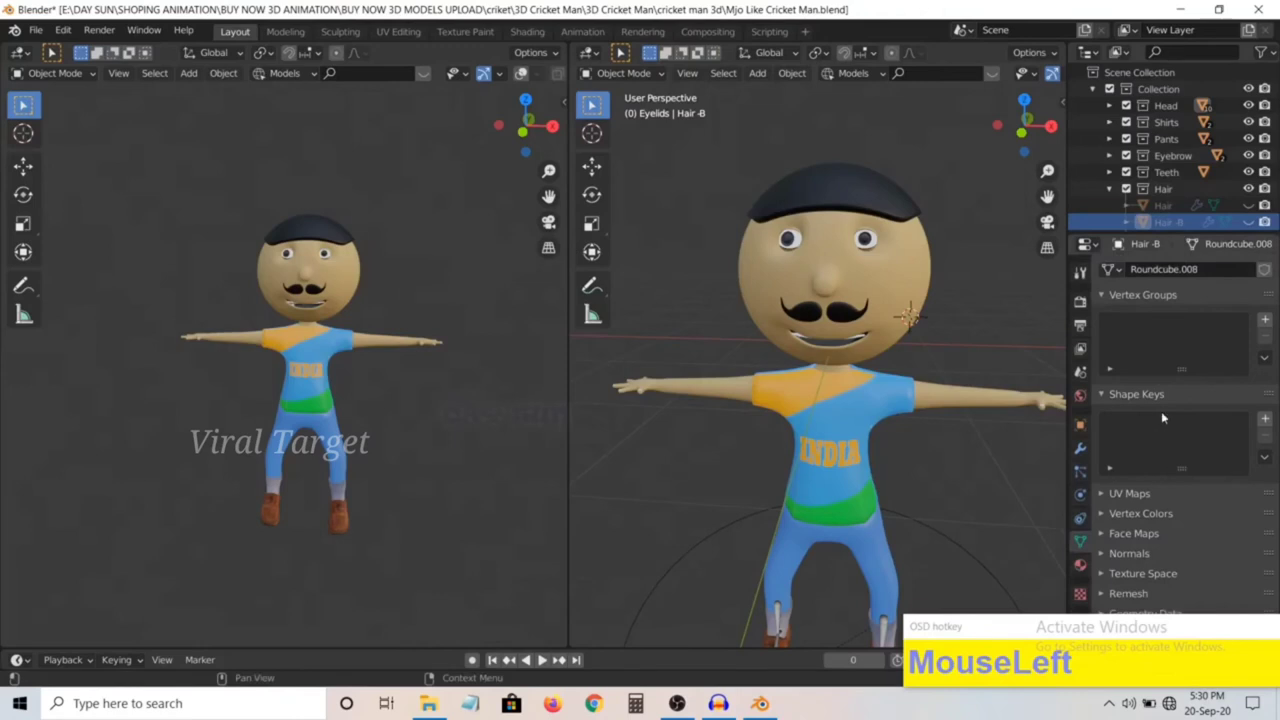
click(860, 193)
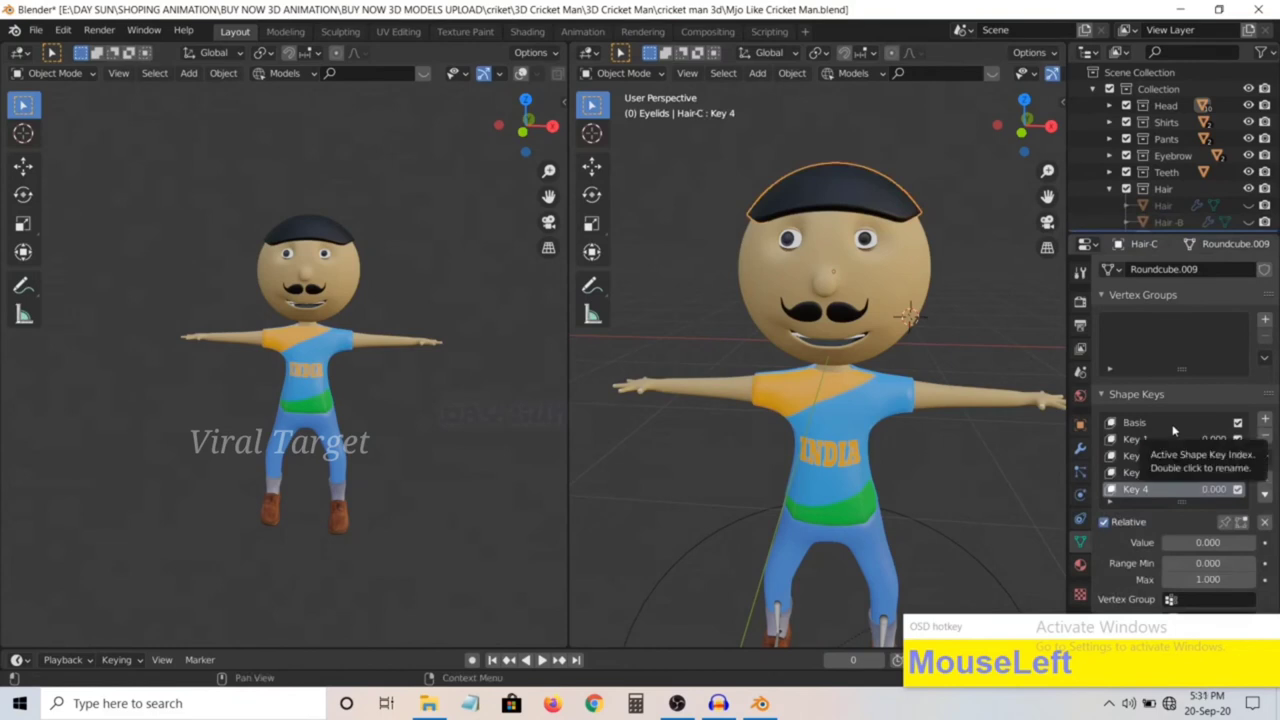
scroll(879, 277, up, 2)
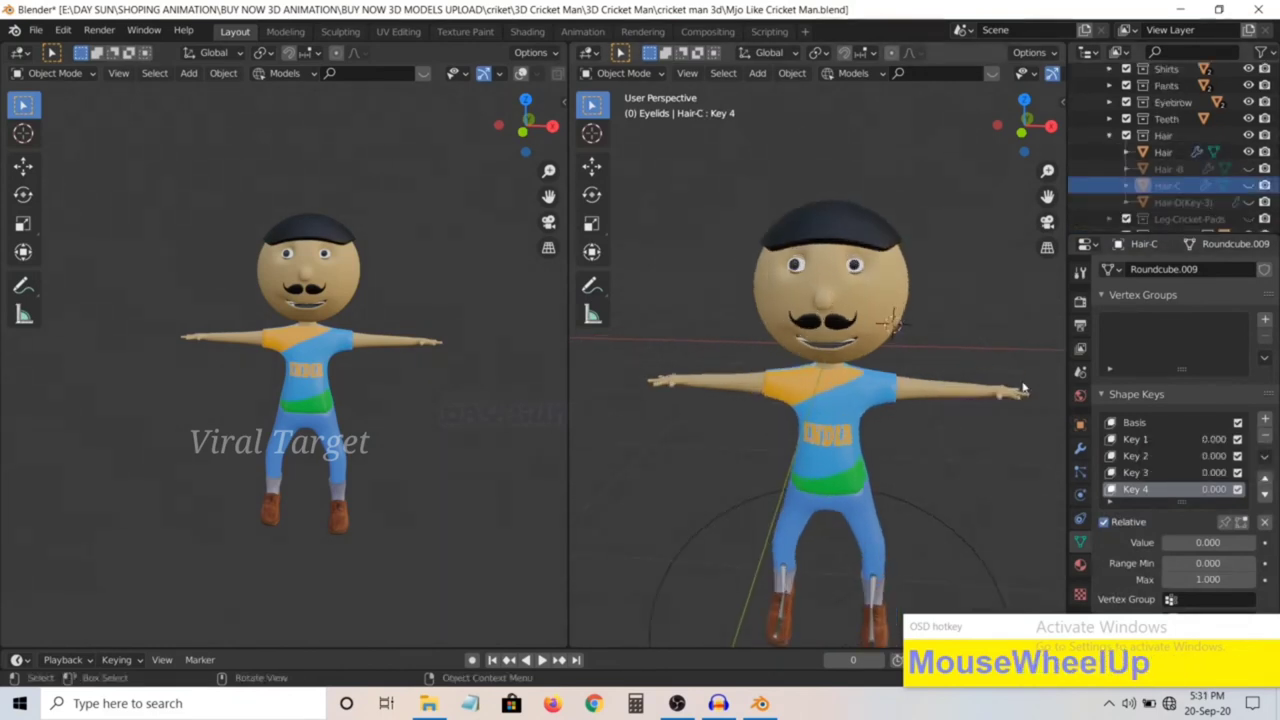
Show the Hair-D(Key-3) hairstyle in place of the Hair object, and select its Hair-1 shape key.
click(1163, 152)
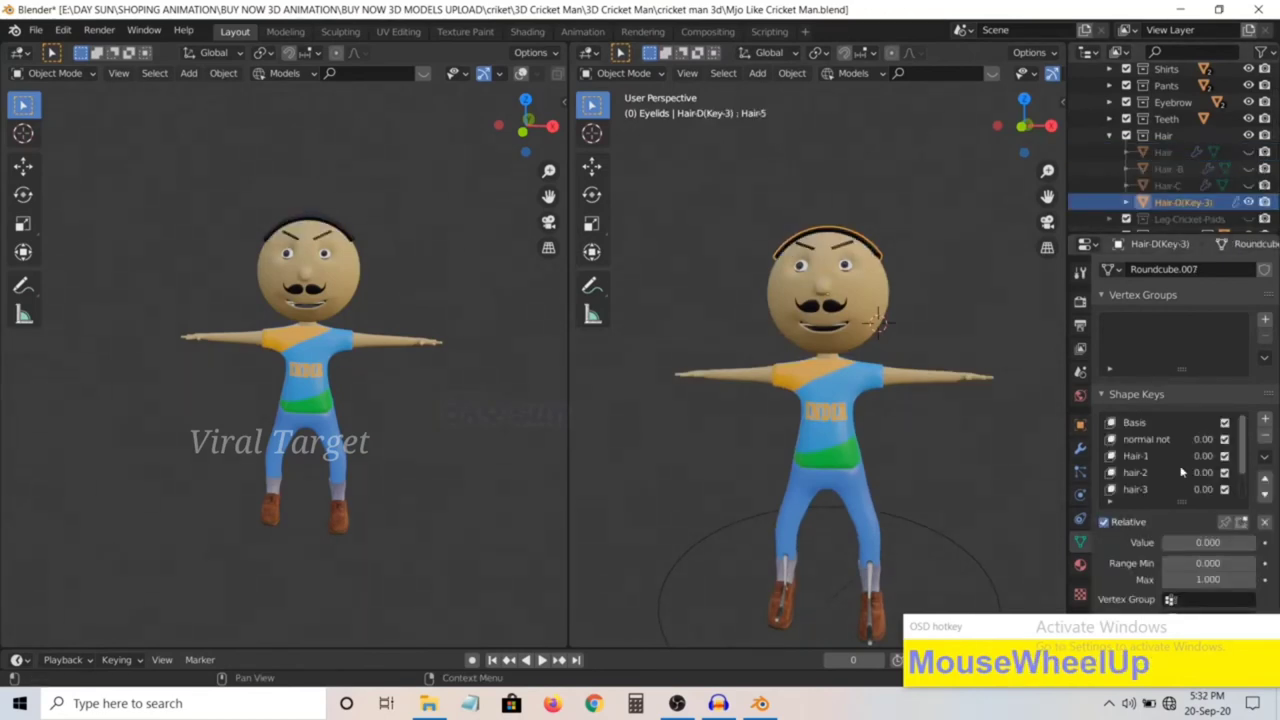
click(1175, 455)
drag(1027, 150, 1020, 197)
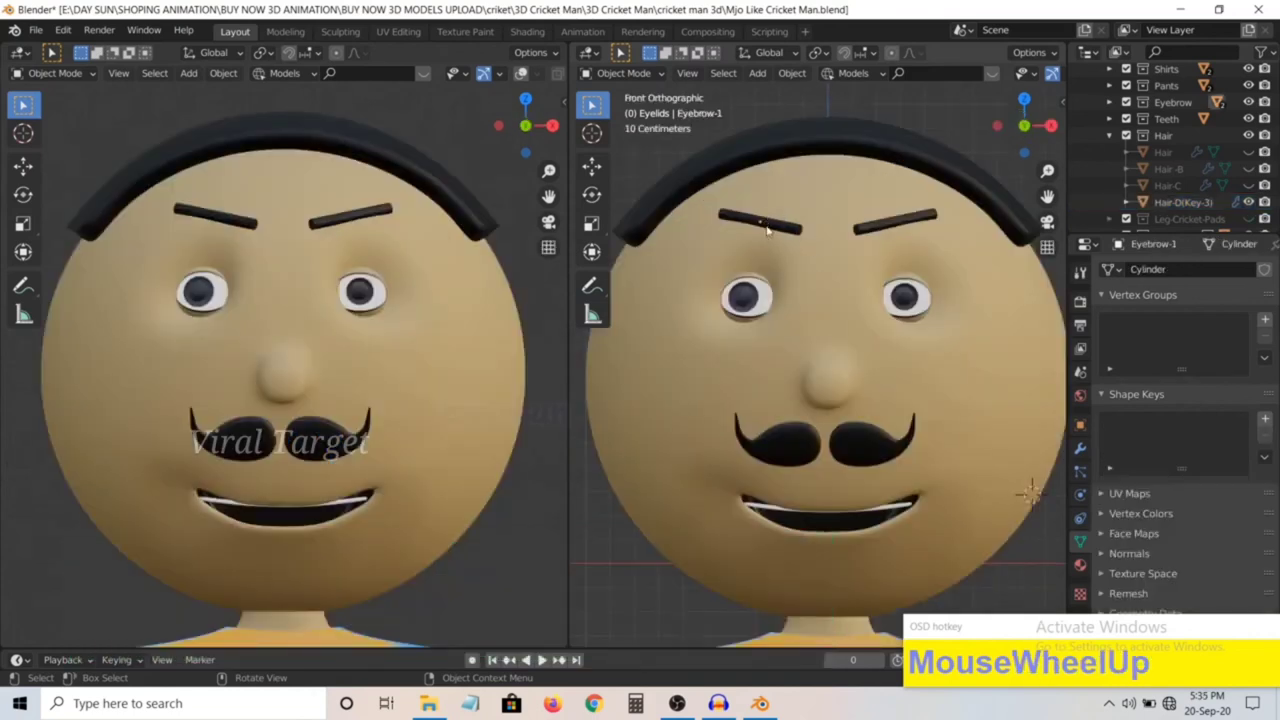
Try a slight rotation of the Eyebrow-1 eyebrows in front view, and undo it.
click(768, 228)
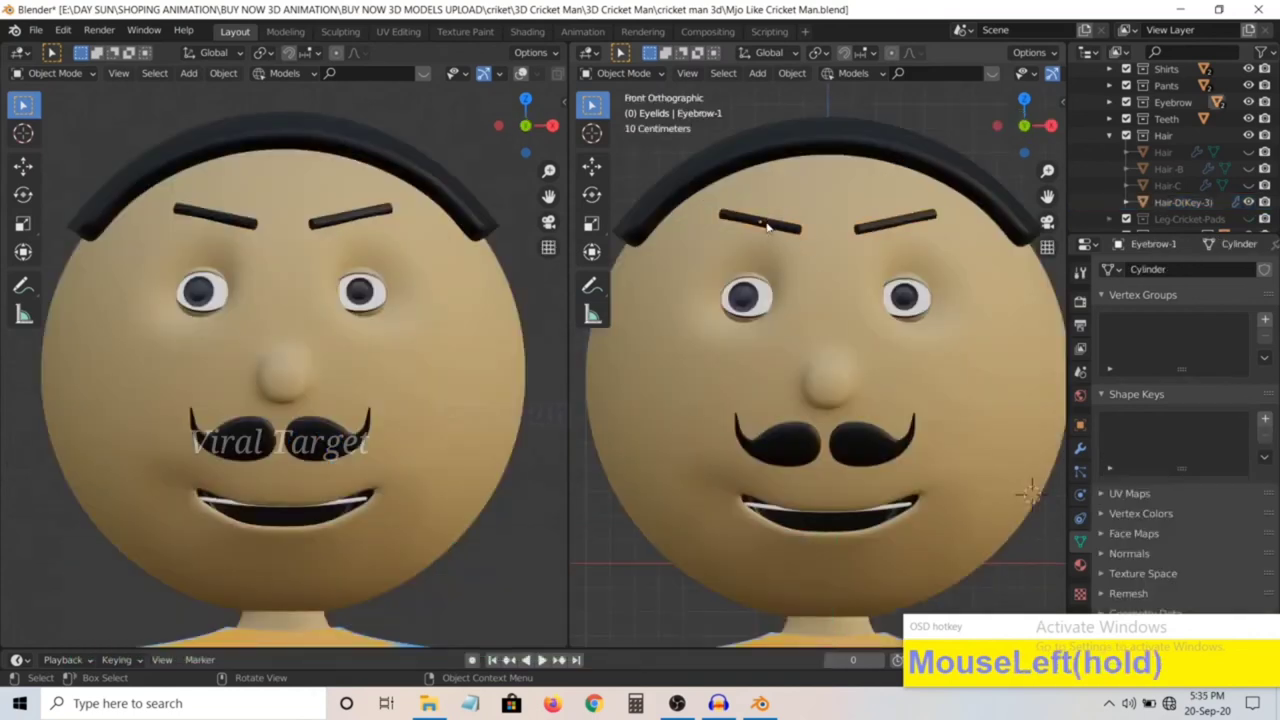
key(r)
click(780, 510)
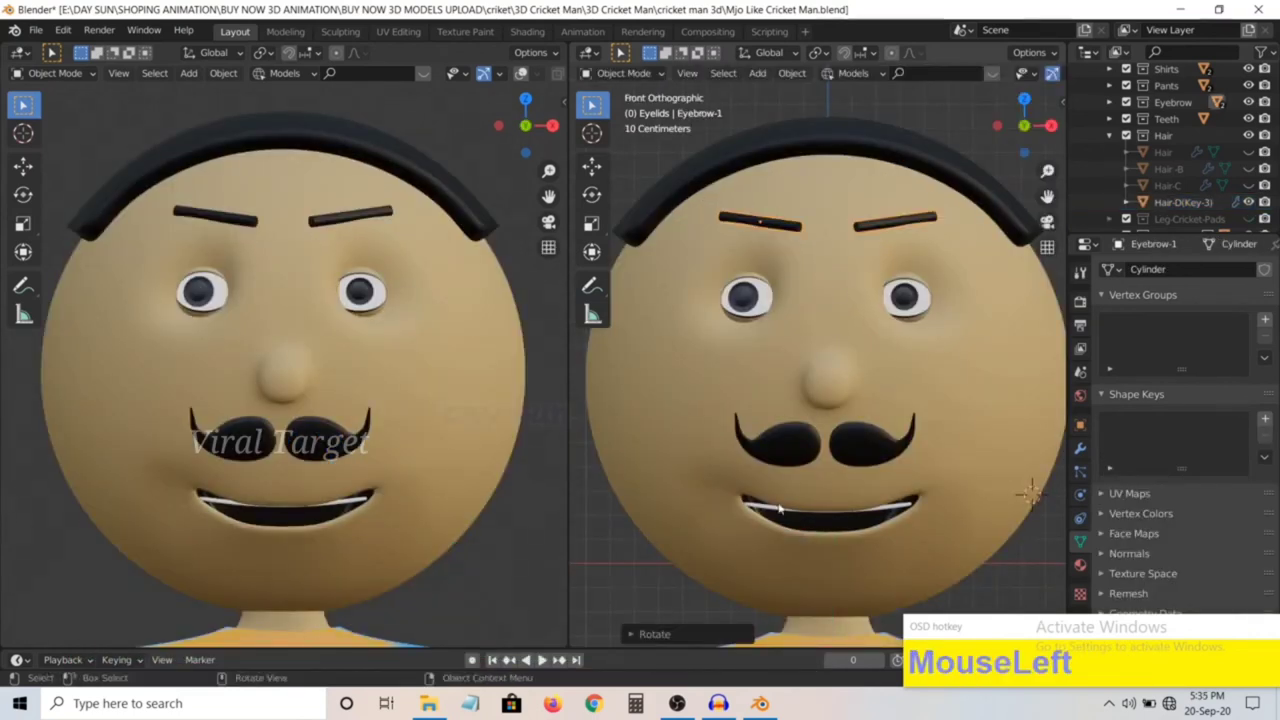
key(ctrl+z)
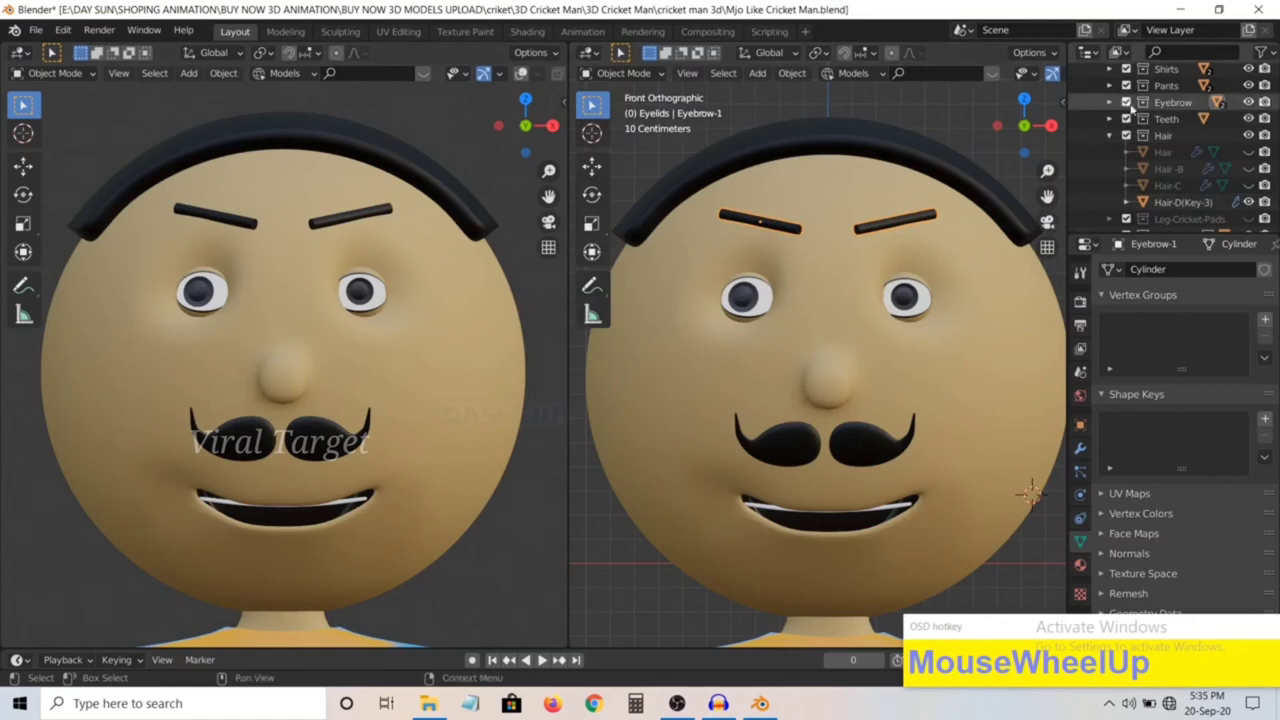
Expand the Eyebrow collection, hide Eyebrow-1 and show the thicker Eyebroe-2 eyebrows on the face instead.
scroll(1151, 165, up, 3)
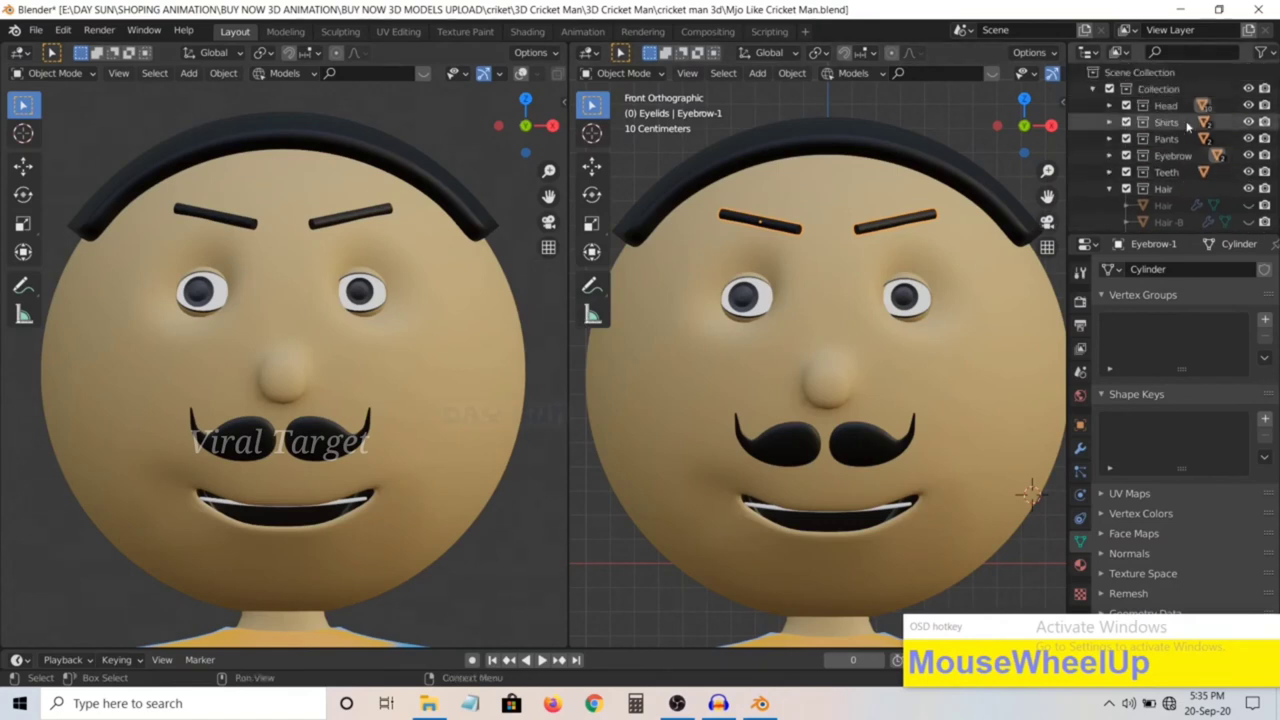
click(1109, 155)
click(1178, 189)
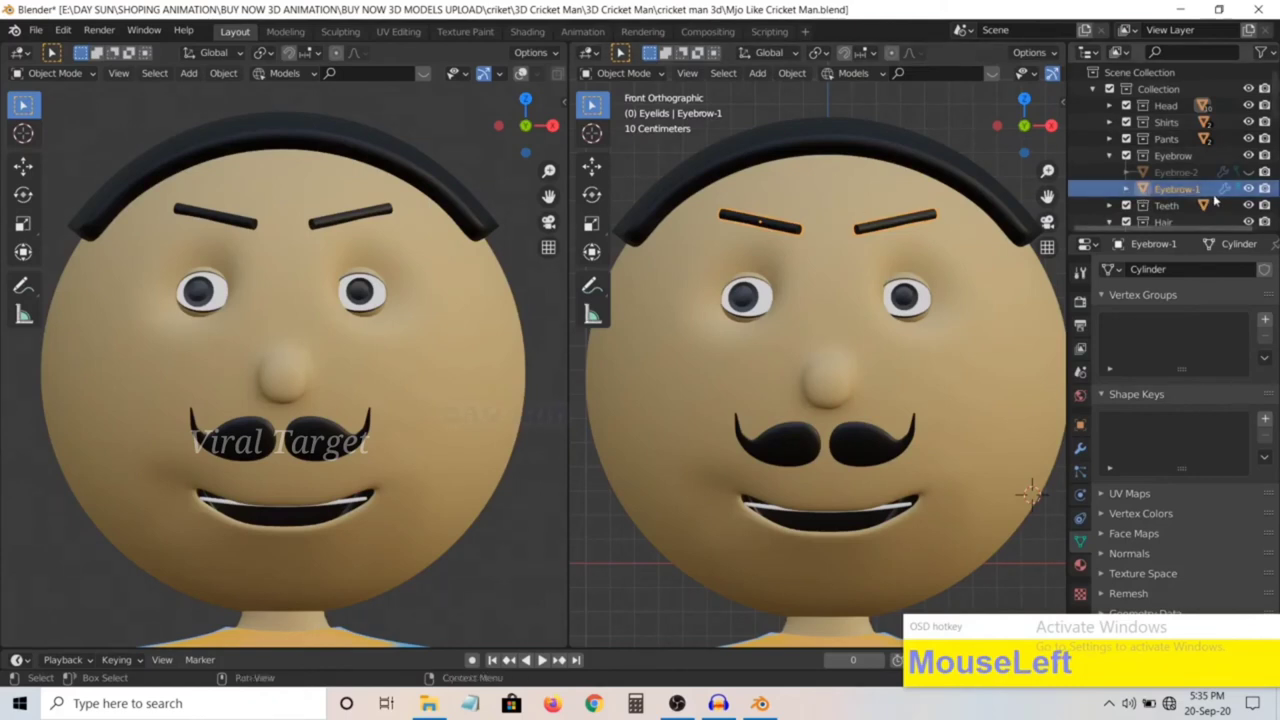
click(1248, 189)
click(1248, 173)
scroll(932, 245, down, 1)
drag(1036, 184, 1043, 190)
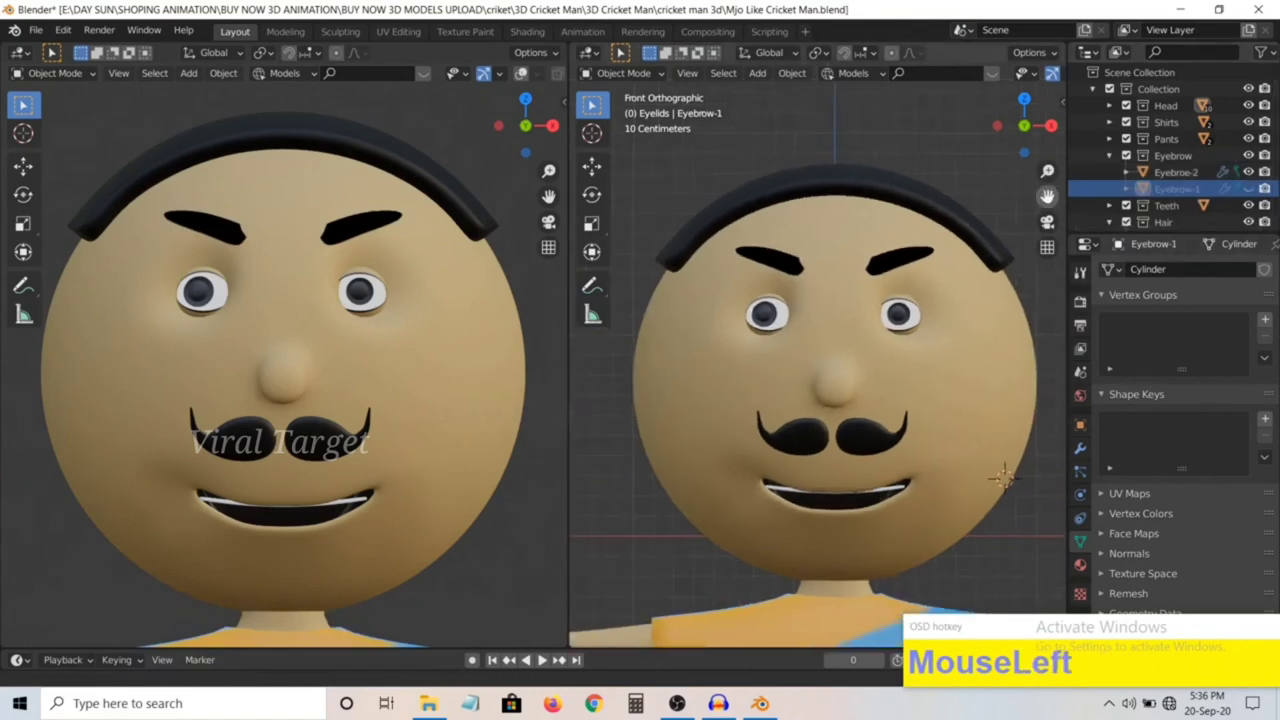
Rotate the Eyebroe-2 eyebrows to a slightly flatter angle, and switch the face back to Eyebrow-1.
click(893, 268)
key(r)
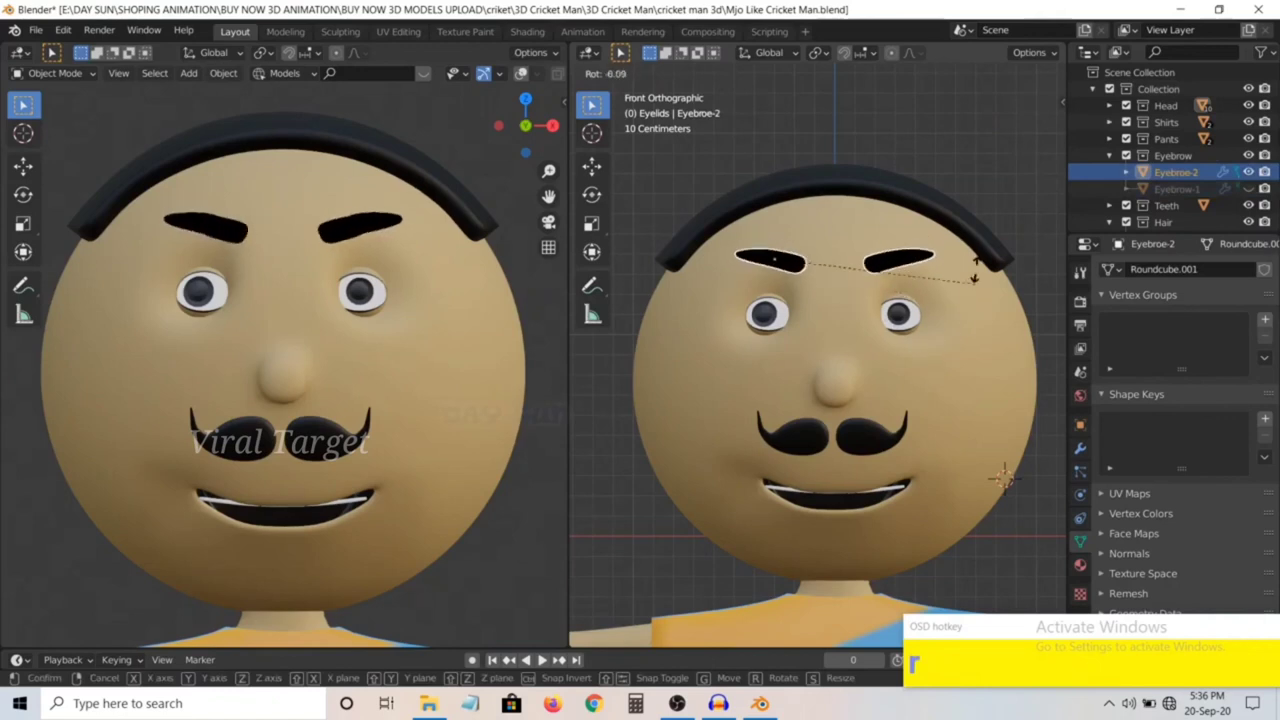
click(977, 277)
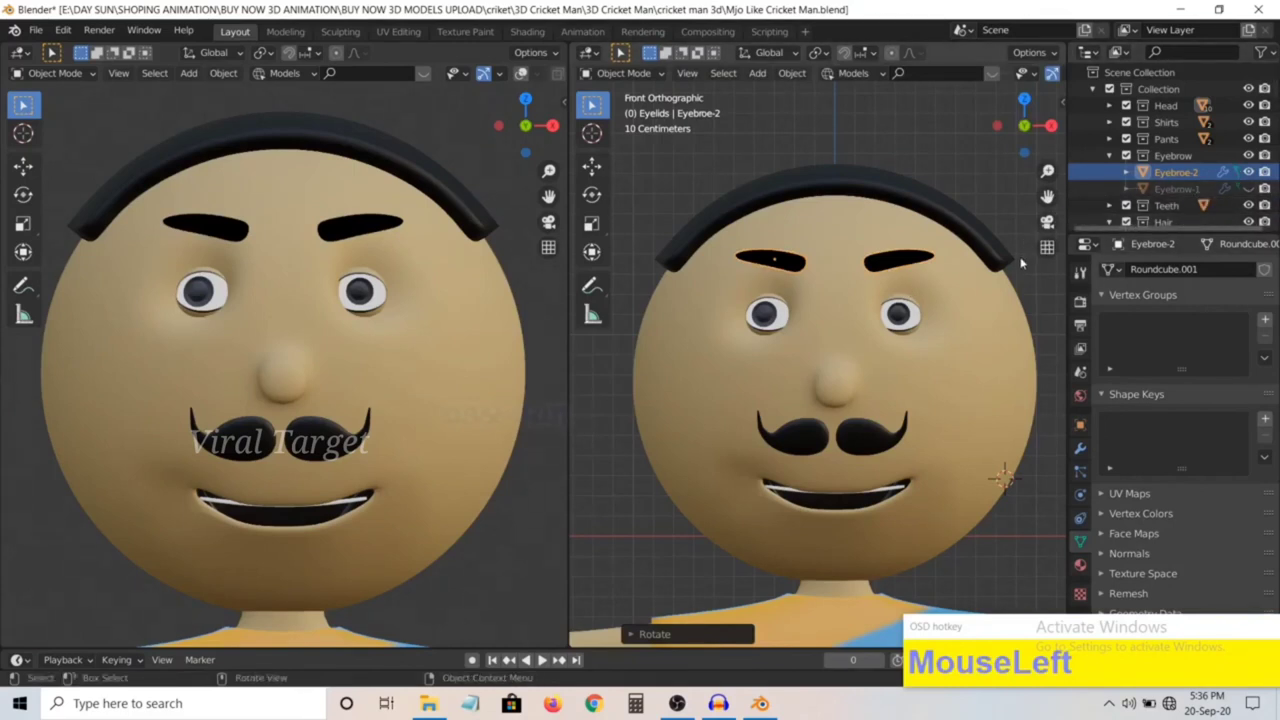
scroll(980, 363, up, 1)
scroll(980, 365, down, 2)
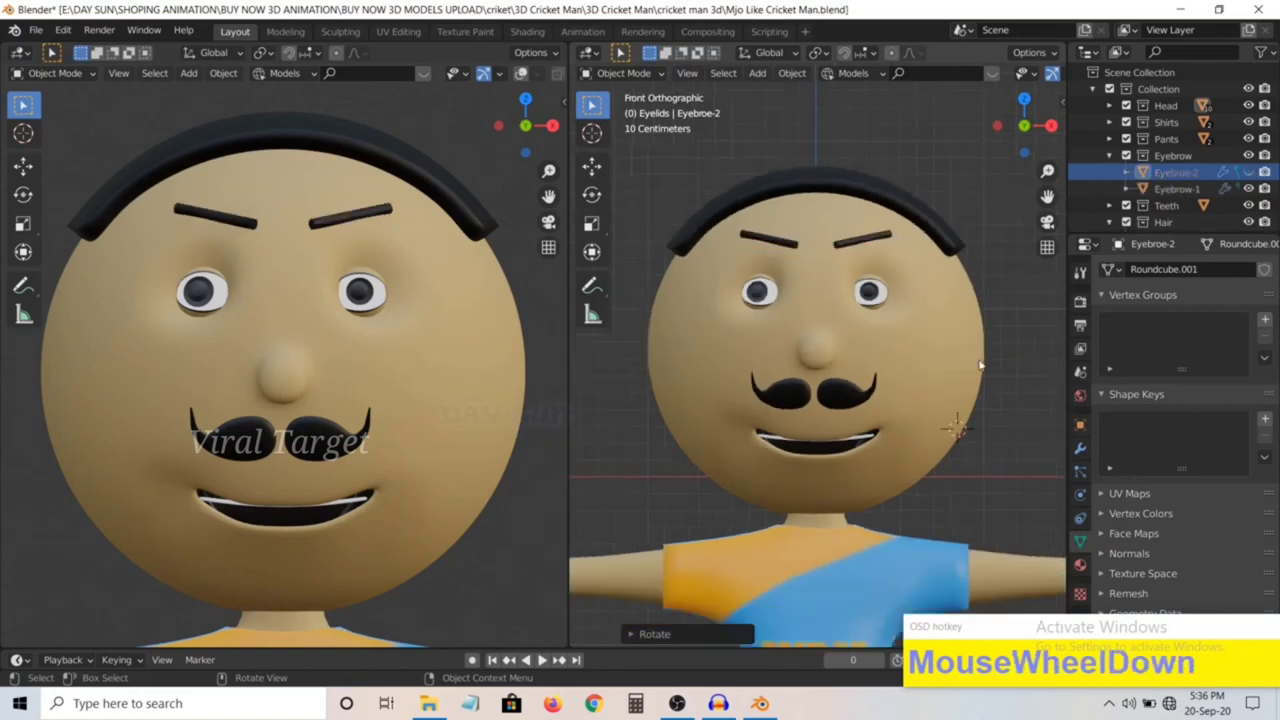